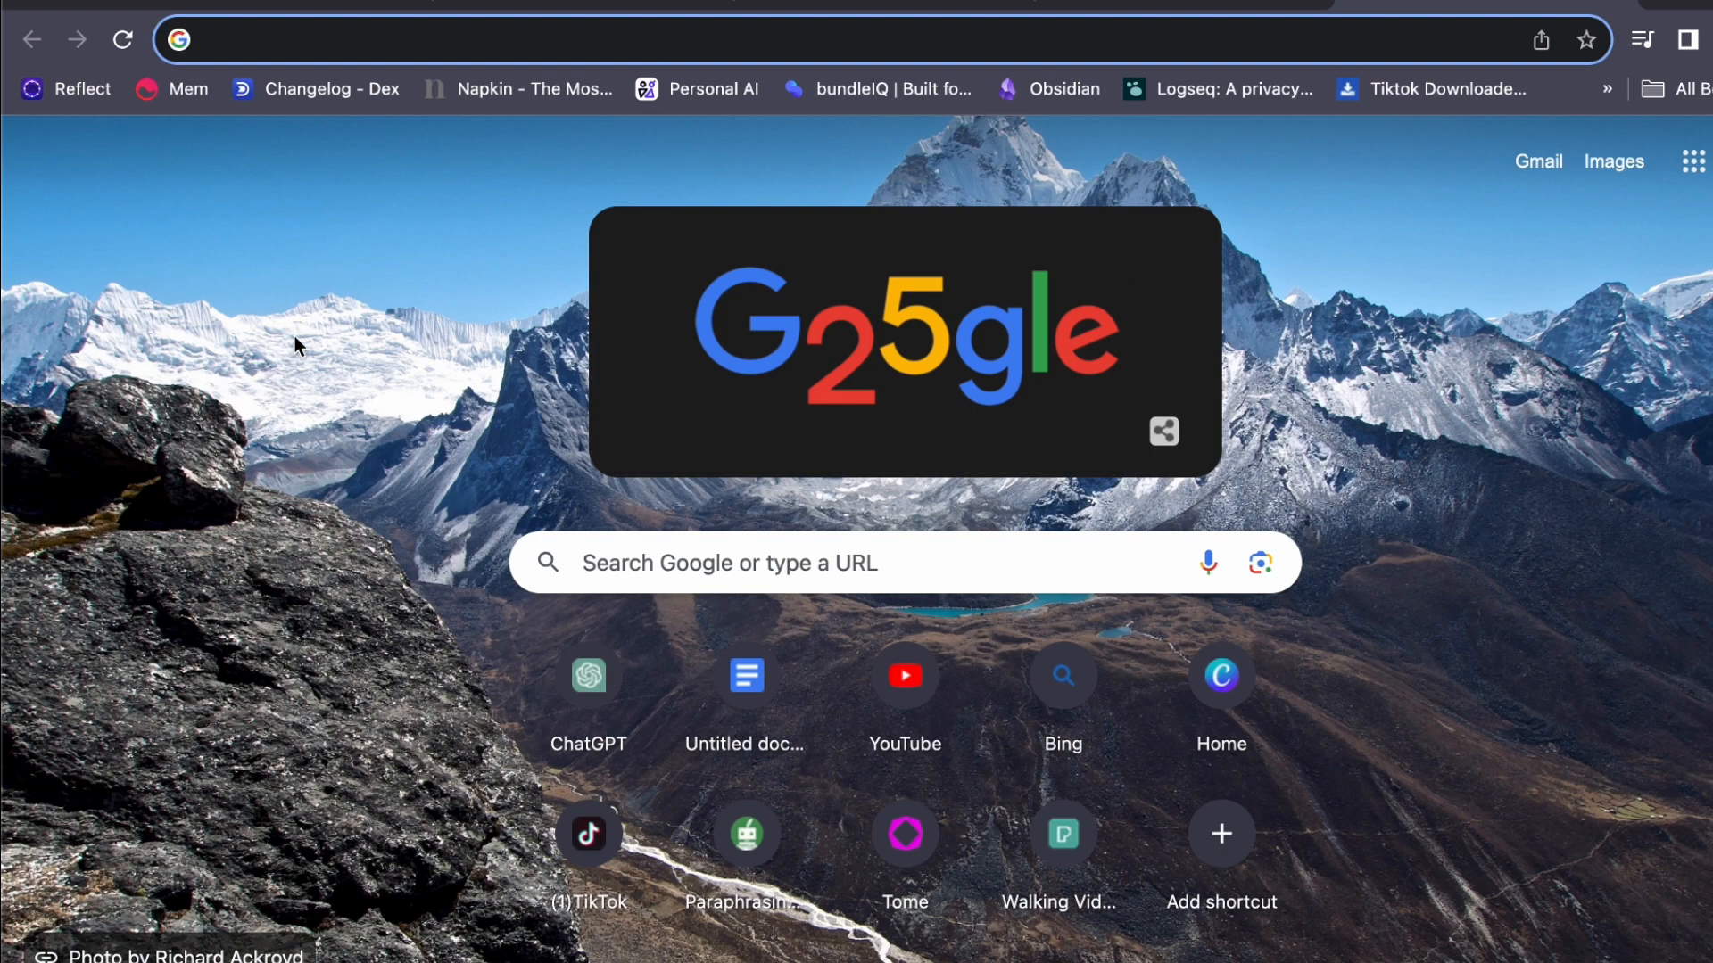
Step: Open the D-ID site at d-id.com
type("d-id.com")
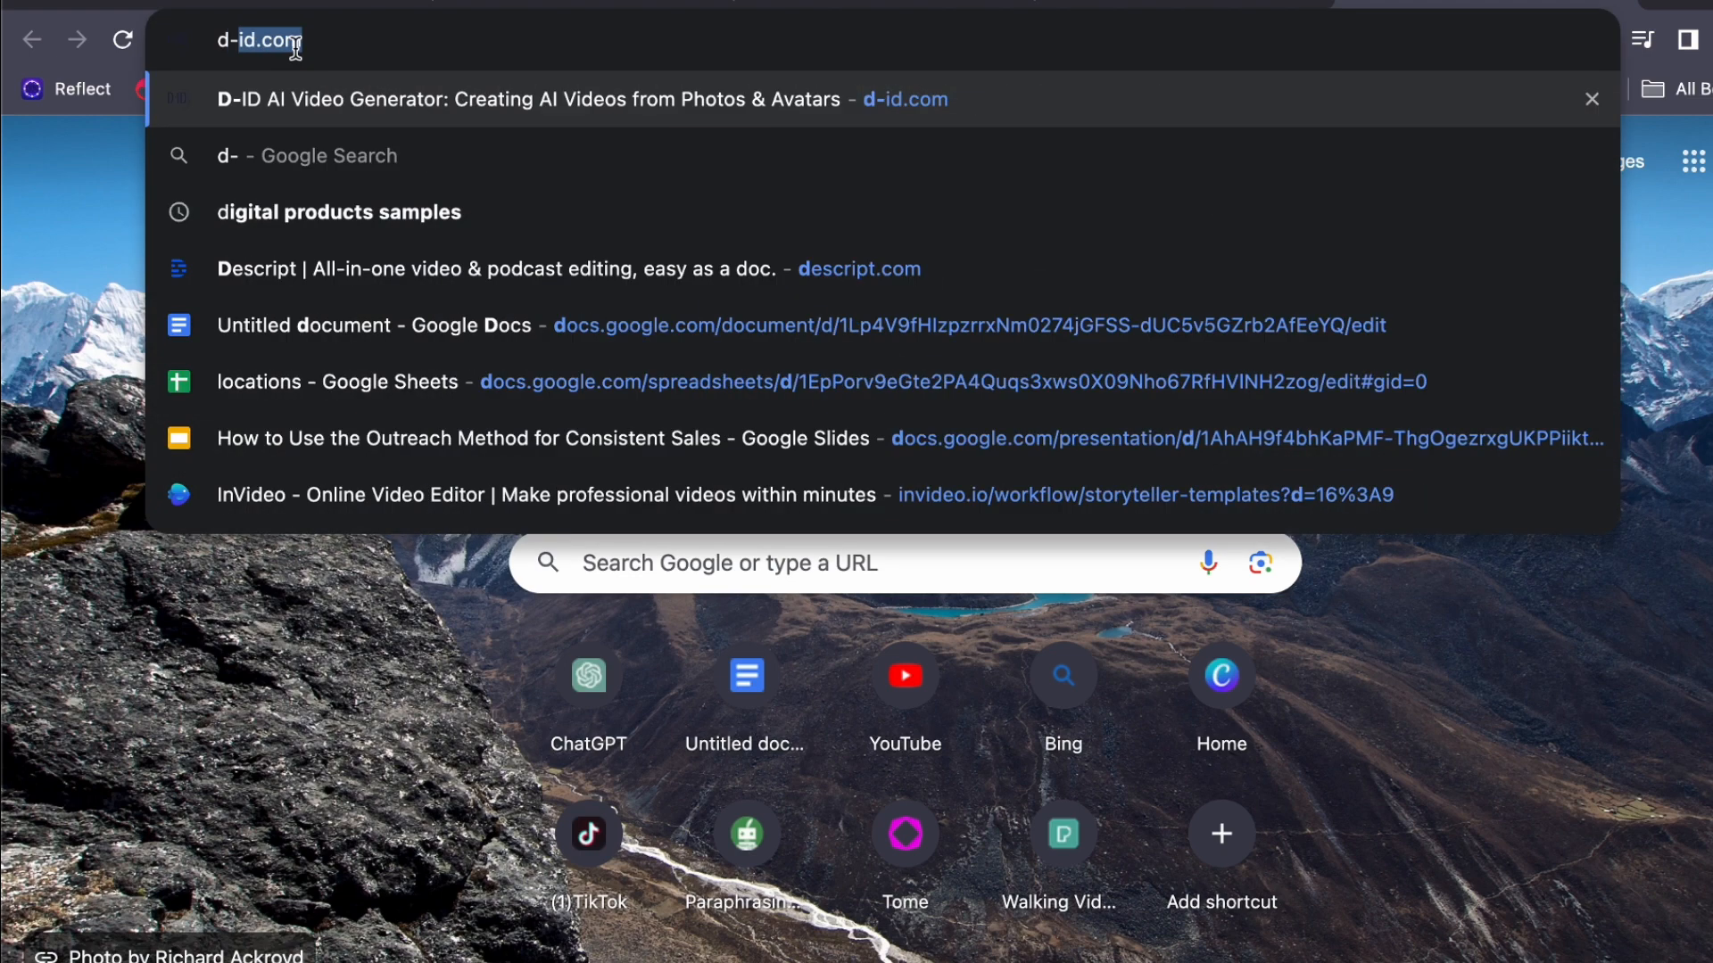
key("Return")
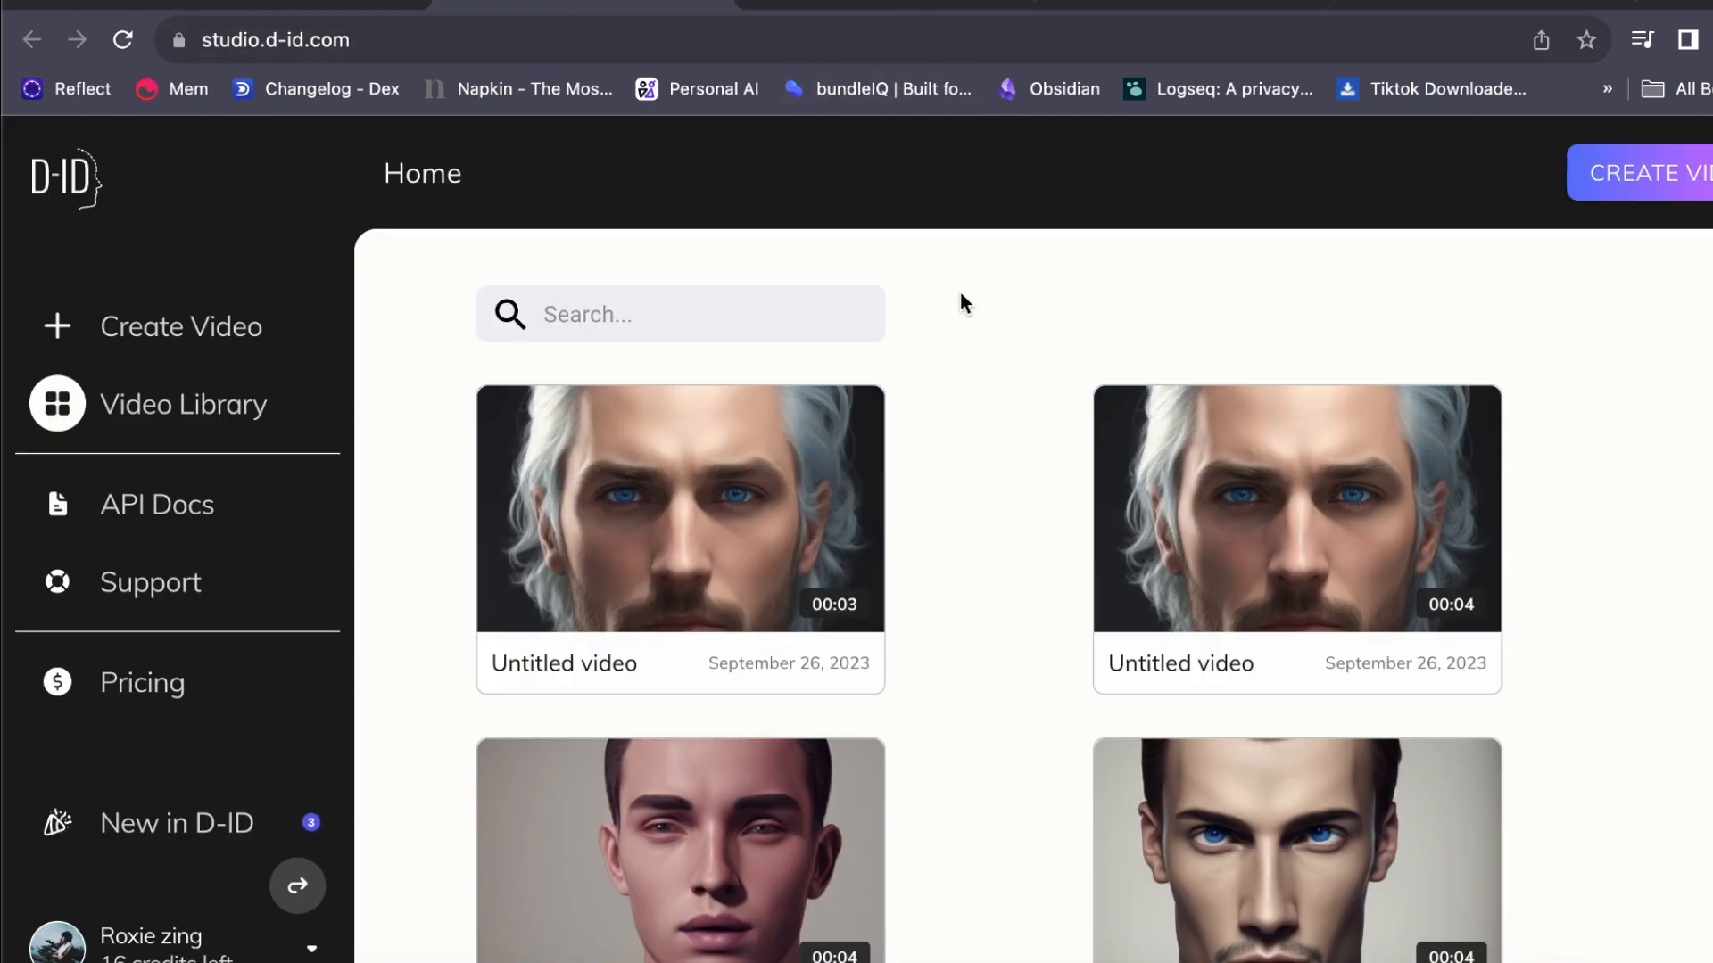
Step: Switch to the YouTube video "How to Get Started with D-ID AI Video Generator a Beginners Guide" and skim through its sign-up walkthrough
left_click(830, 11)
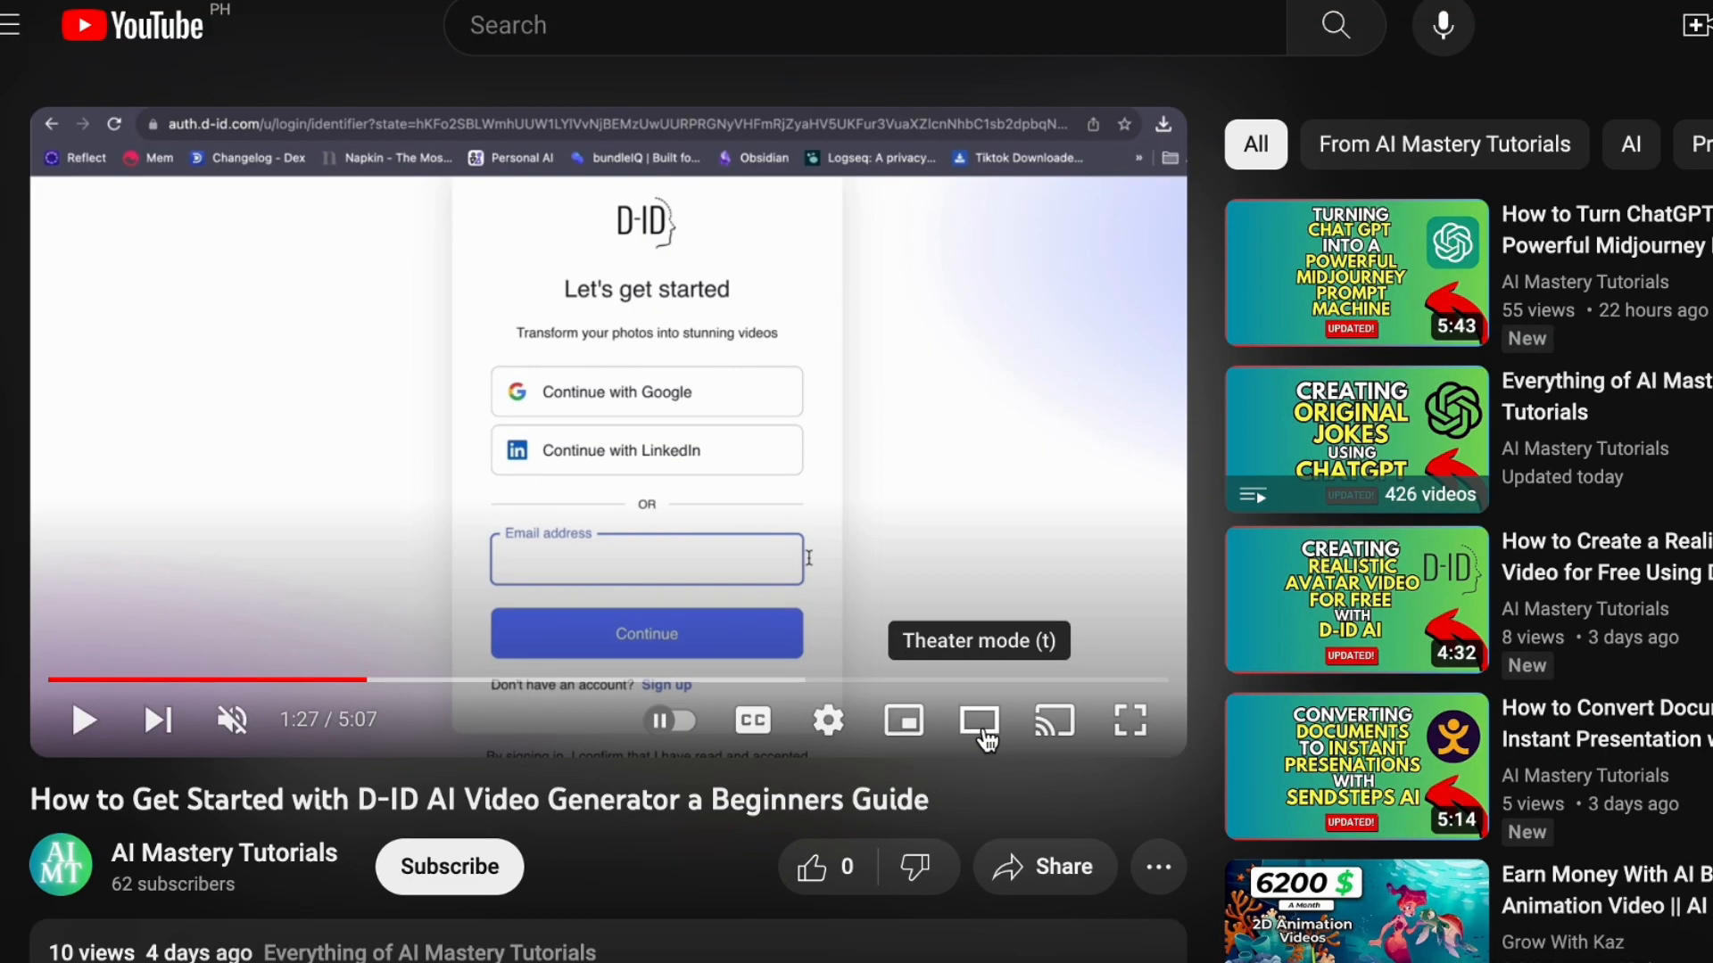
left_click(927, 780)
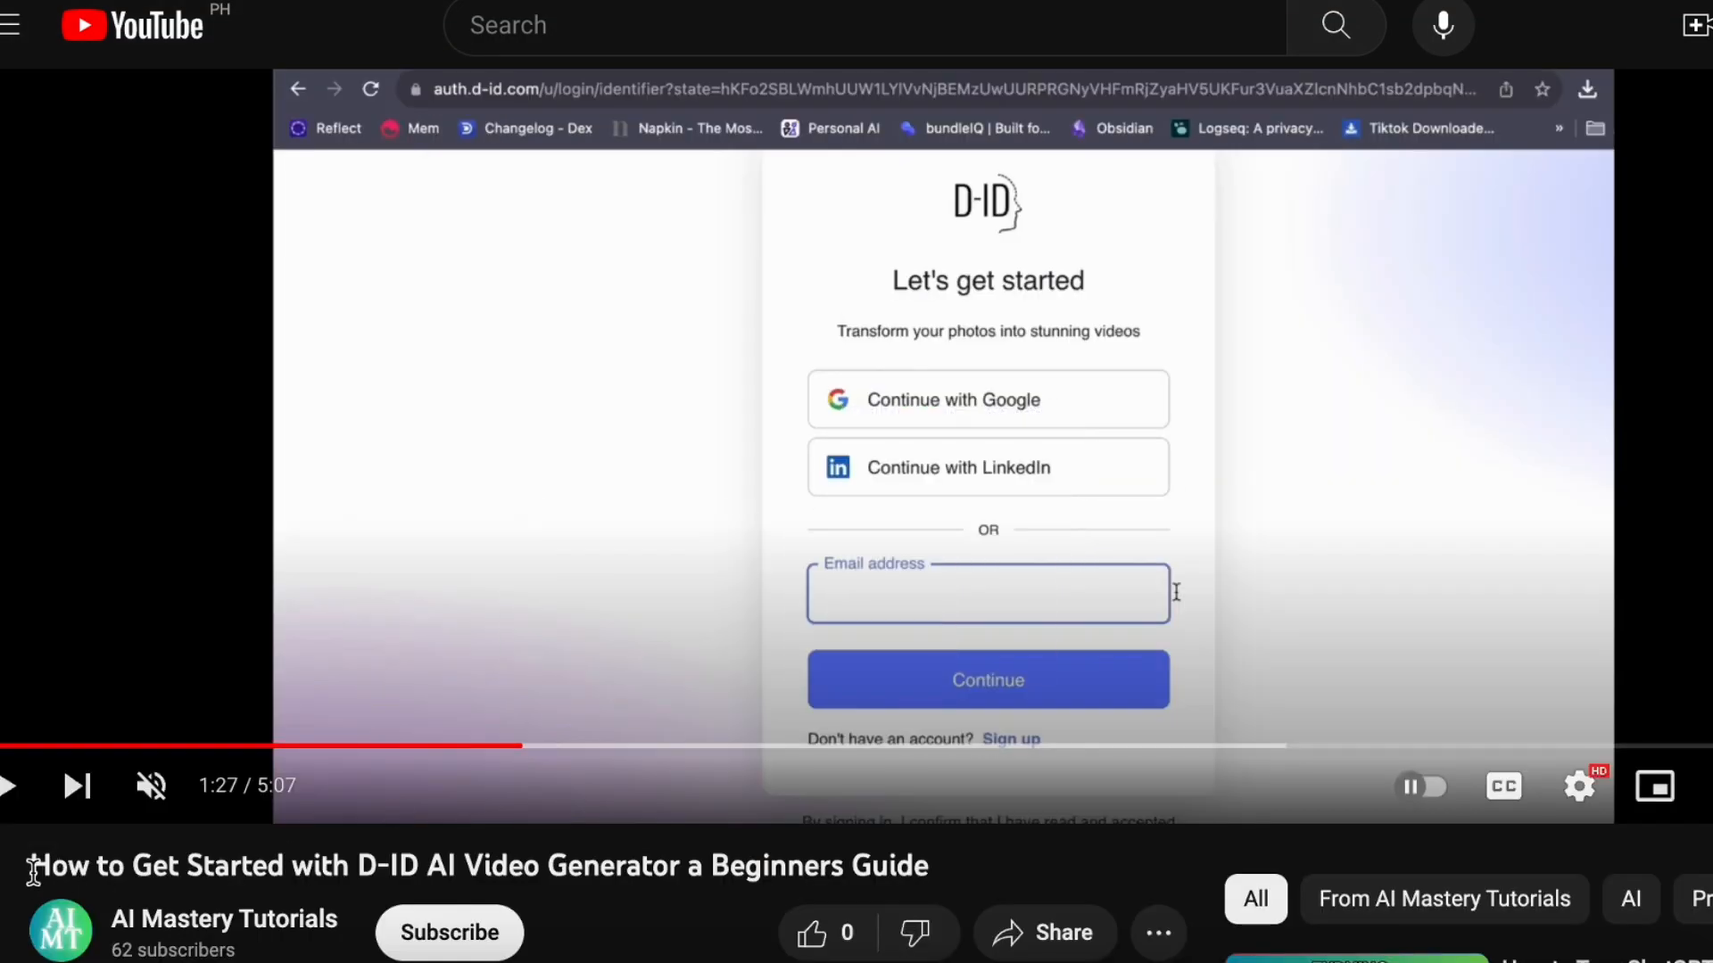
left_click_drag(33, 870, 951, 867)
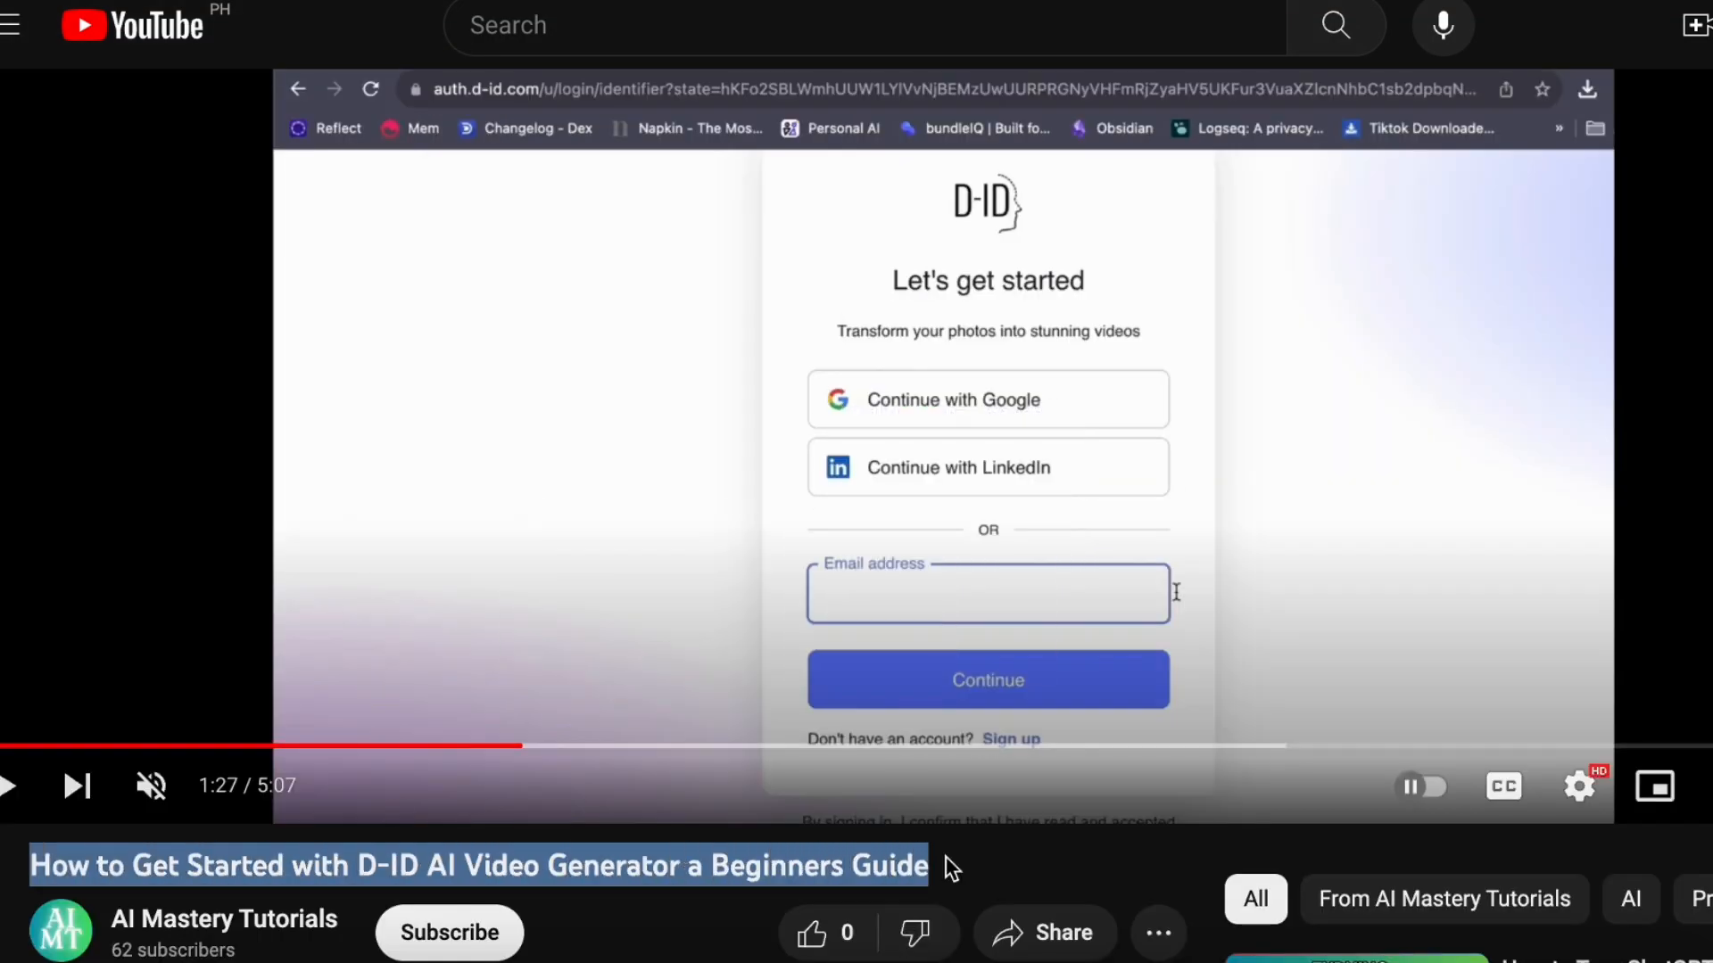
left_click(954, 867)
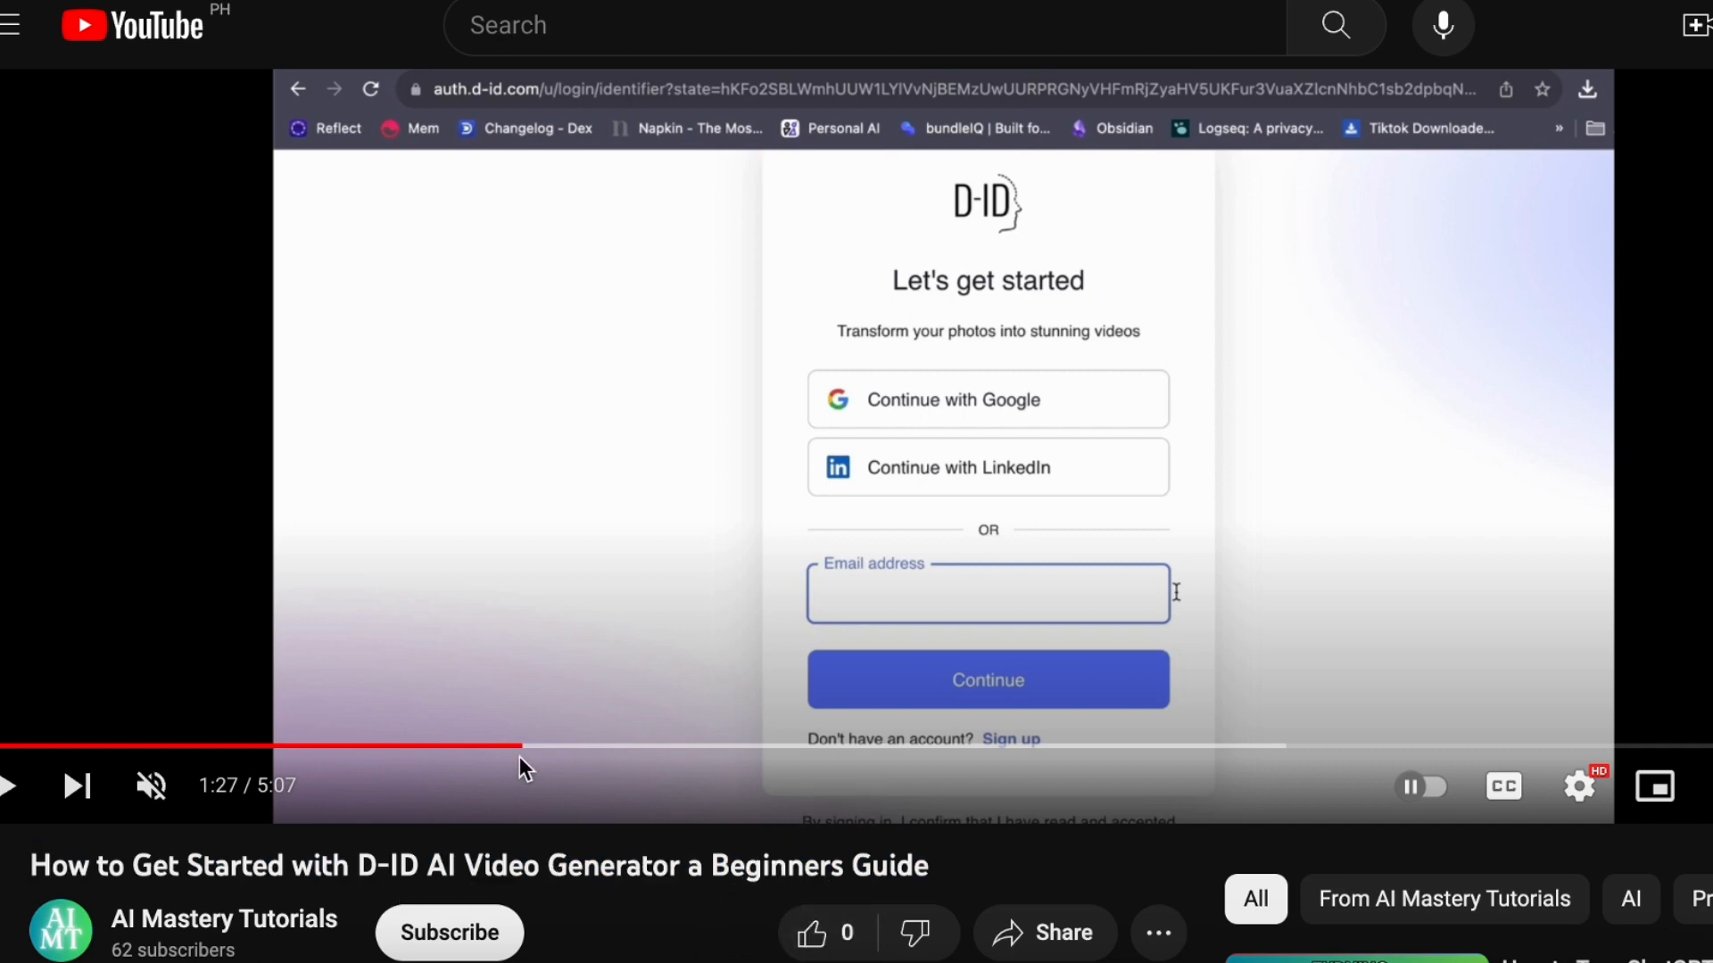
left_click(8, 785)
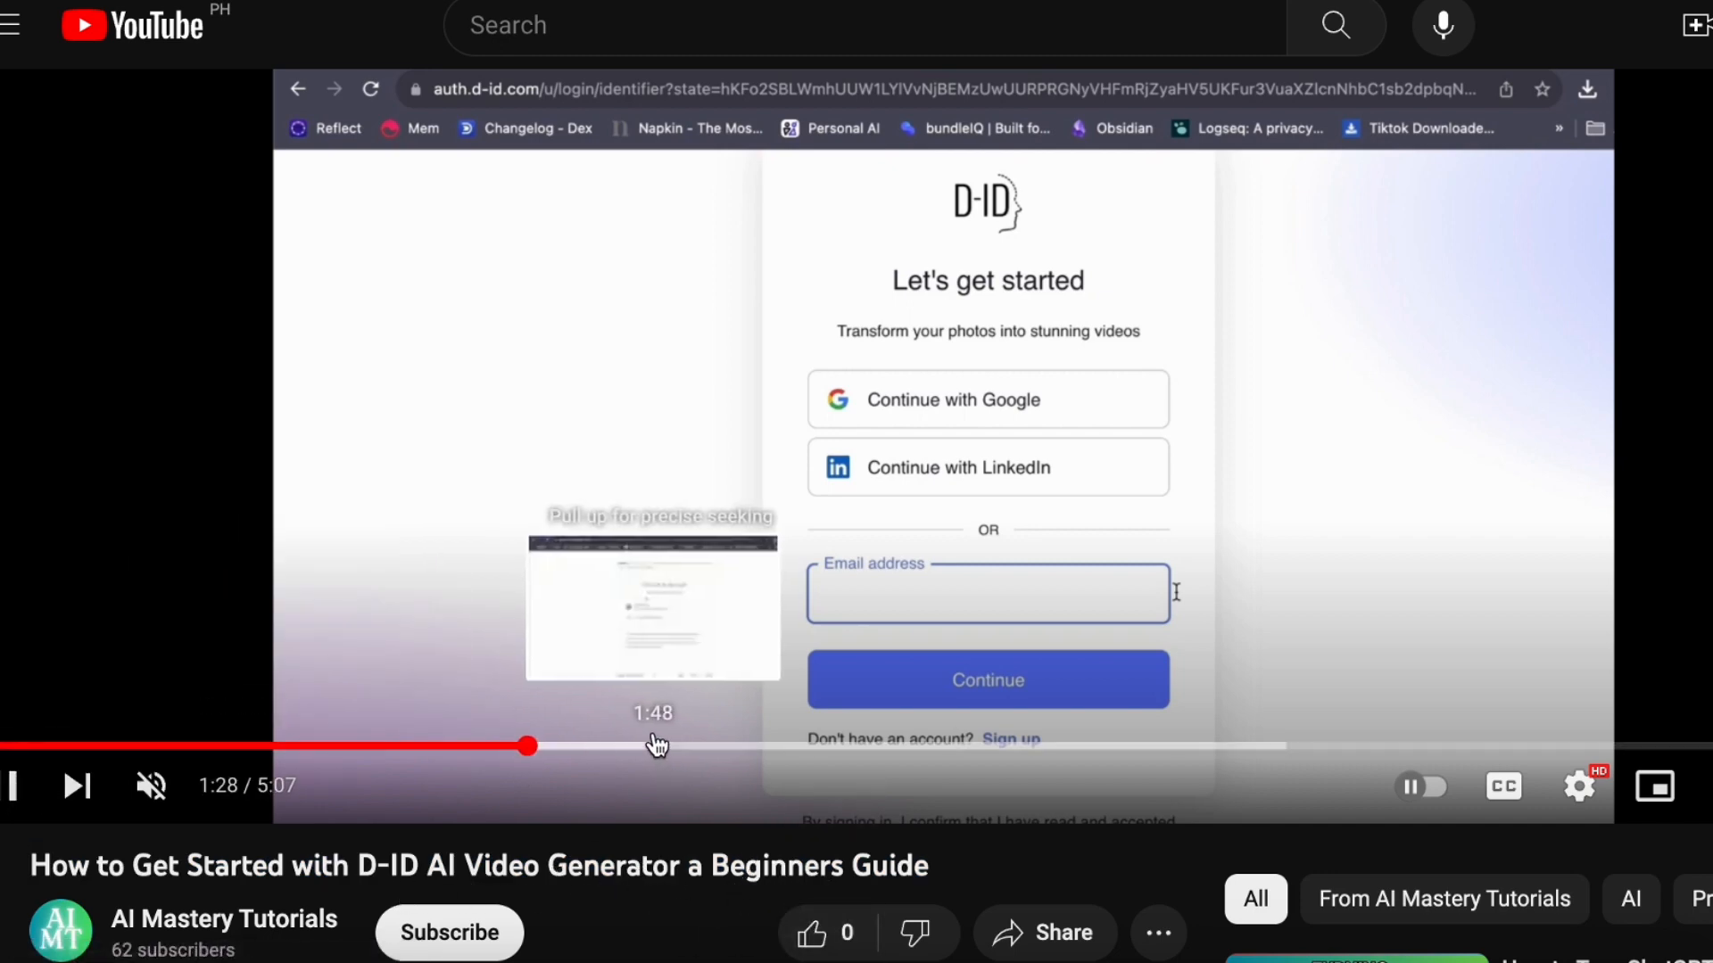
left_click(602, 746)
left_click(680, 746)
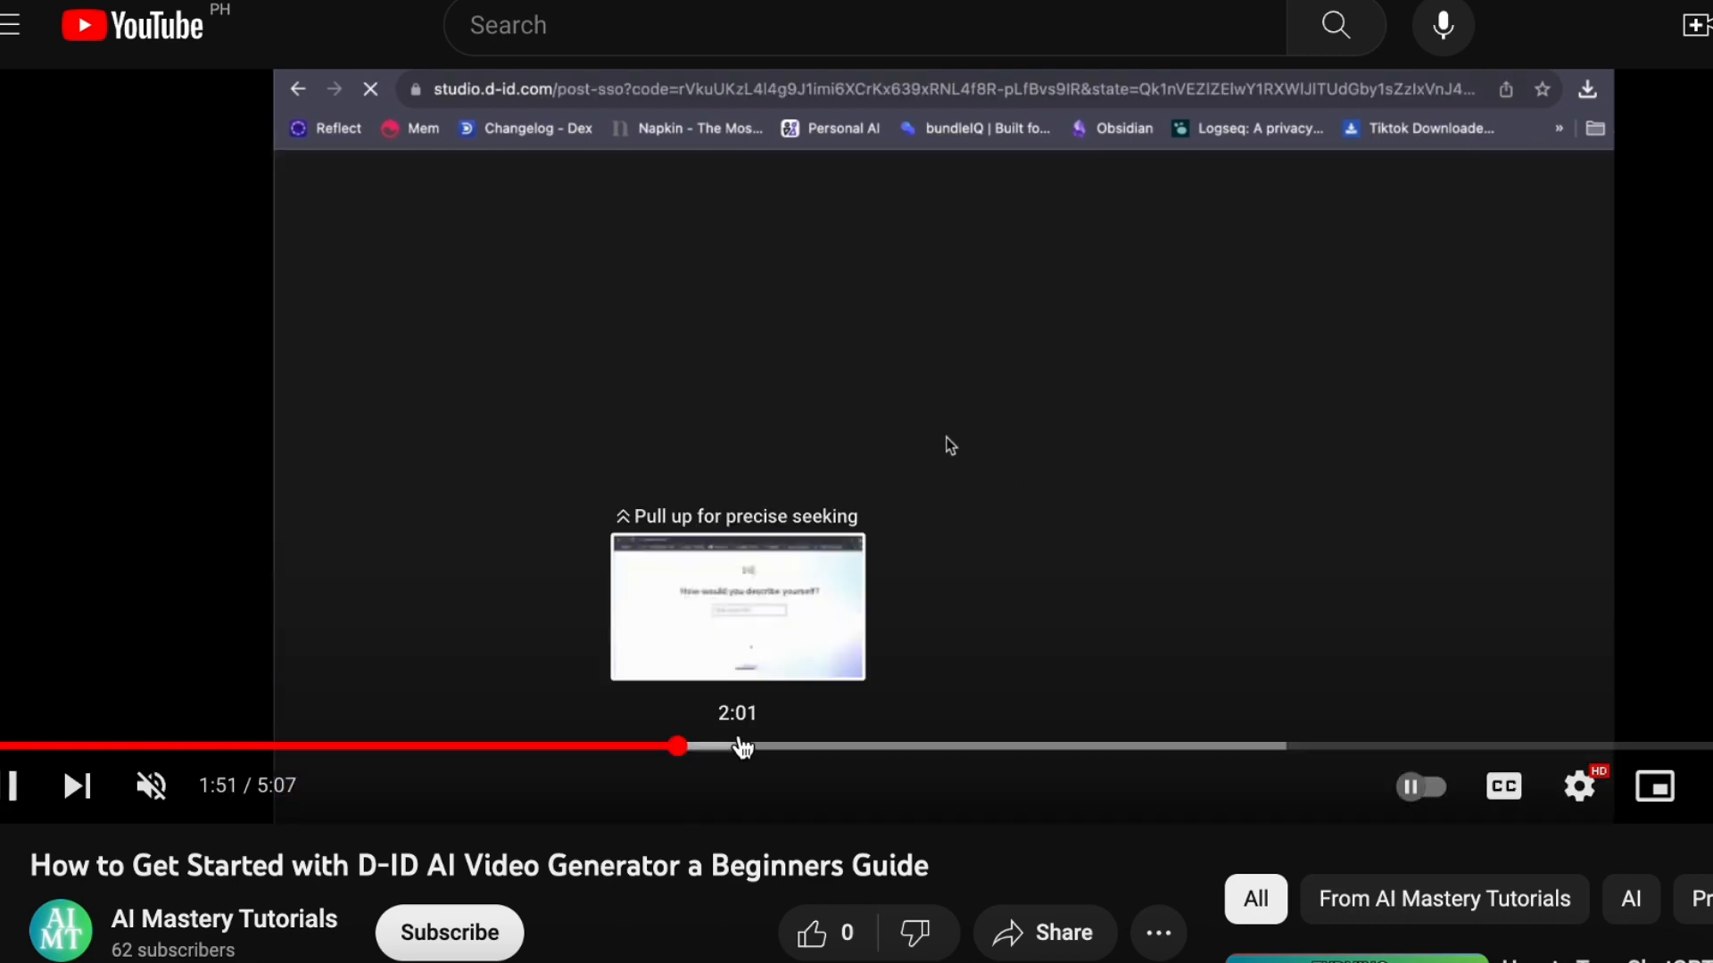
left_click(740, 747)
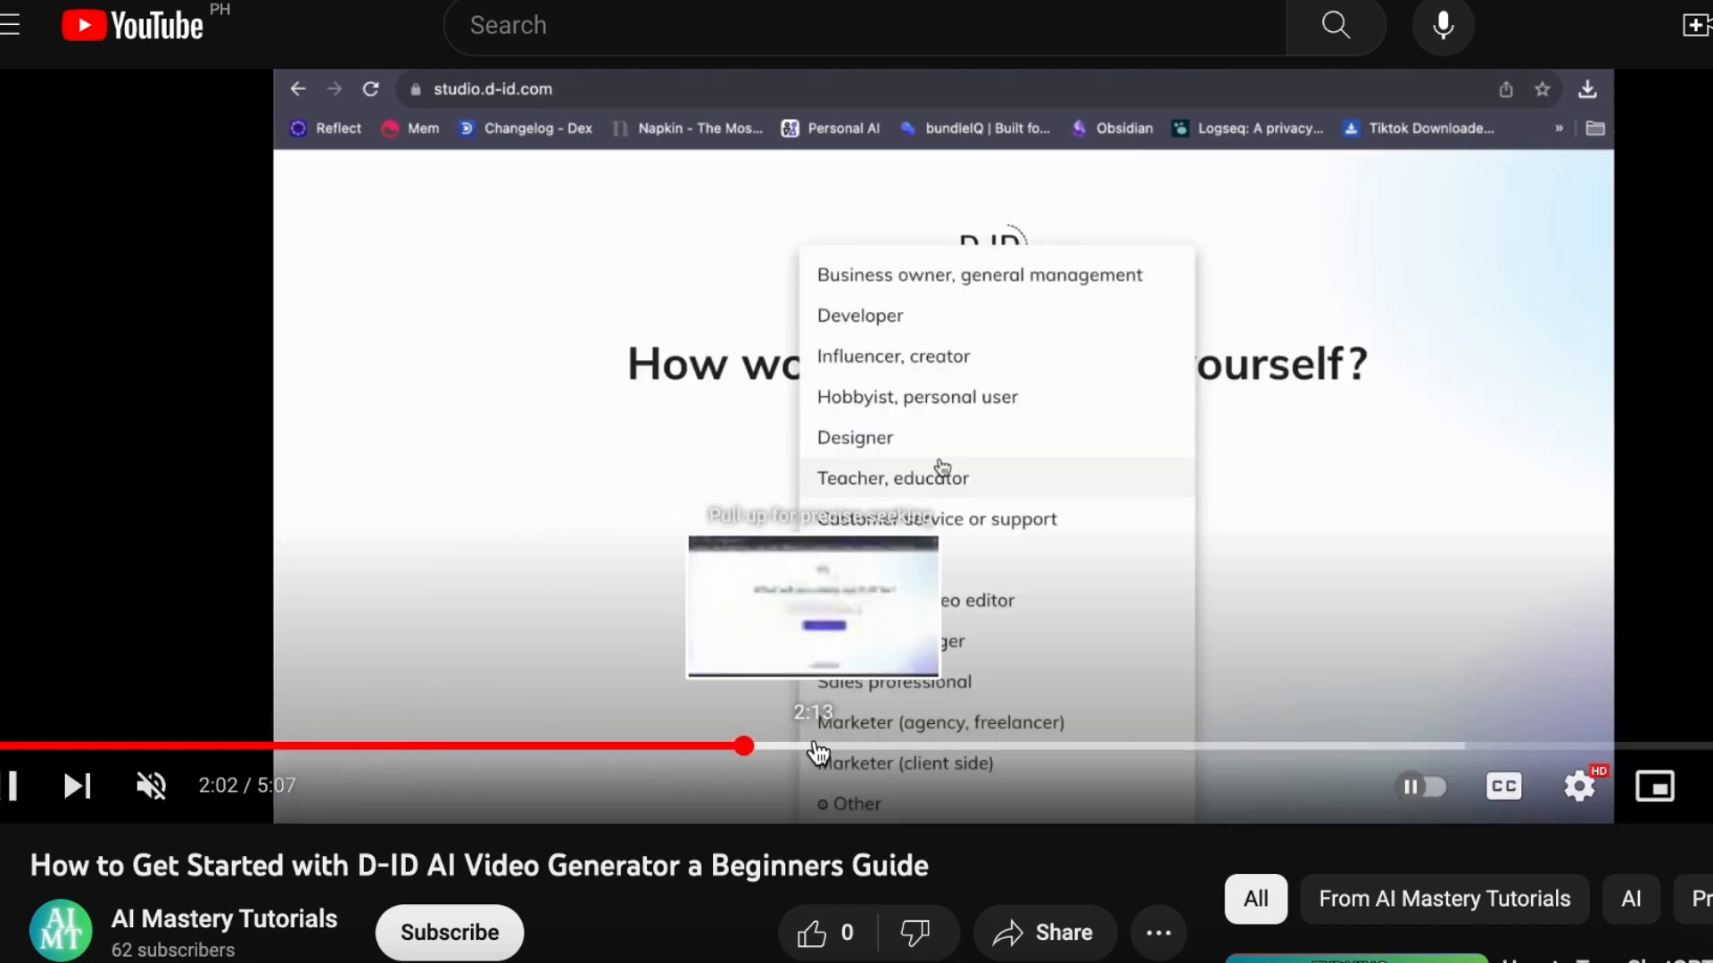
left_click(803, 747)
left_click(932, 746)
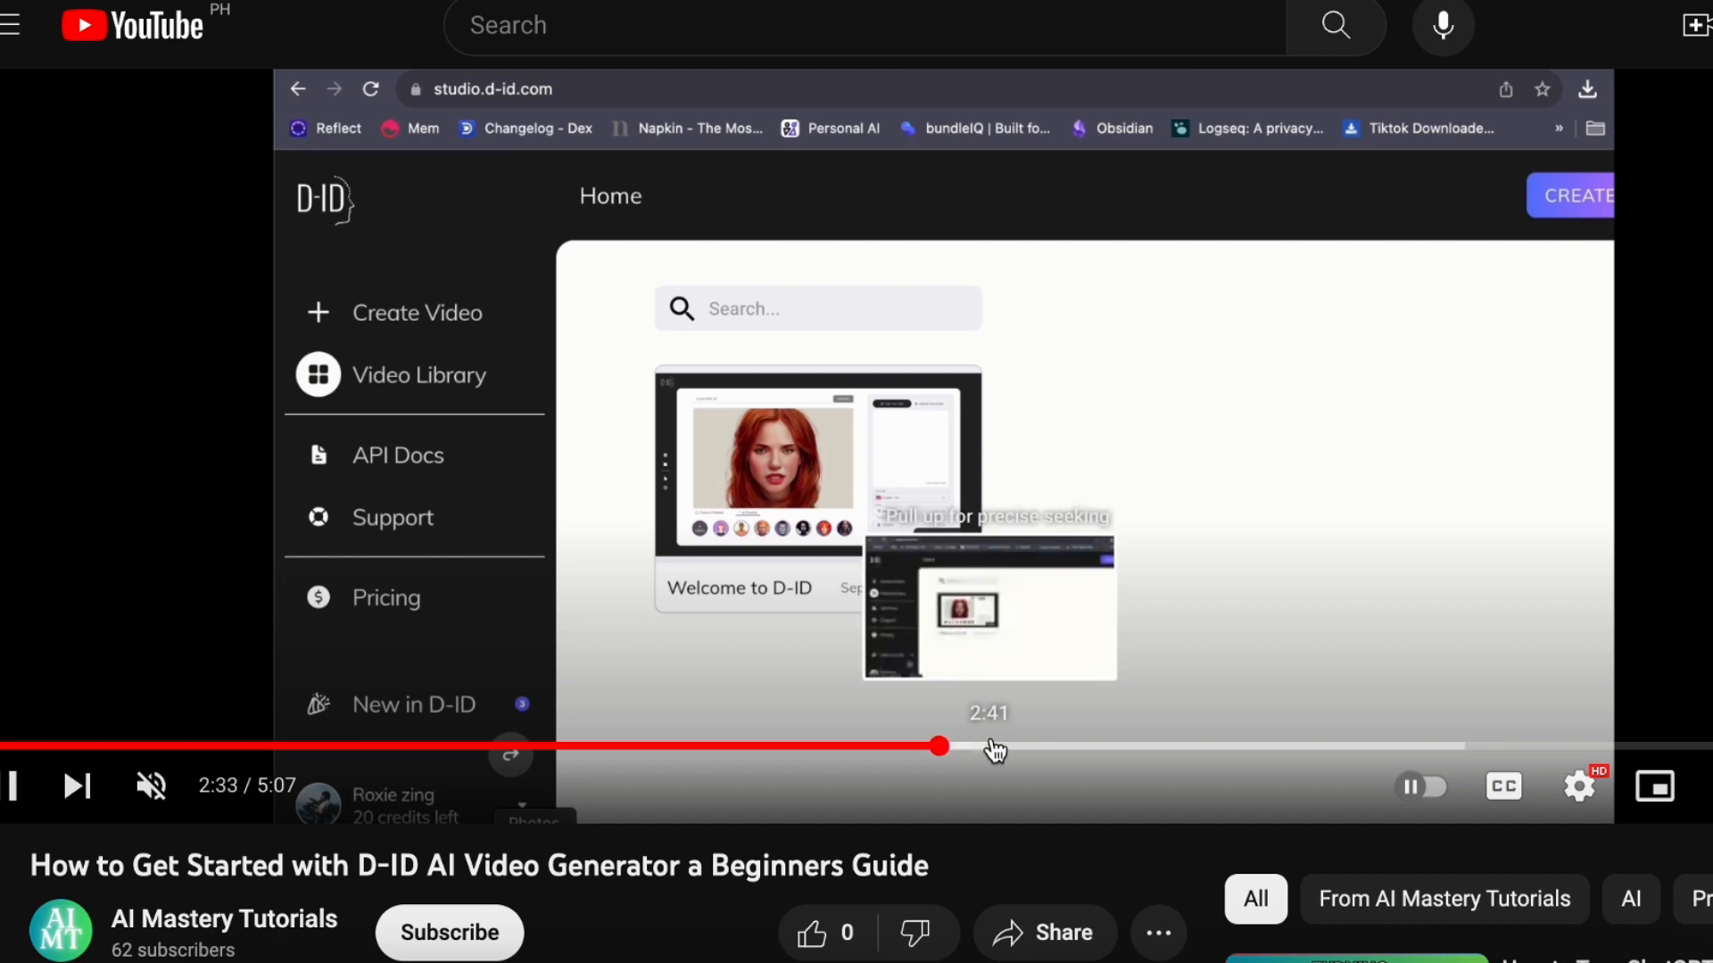
left_click(995, 749)
left_click(1126, 746)
left_click(1242, 748)
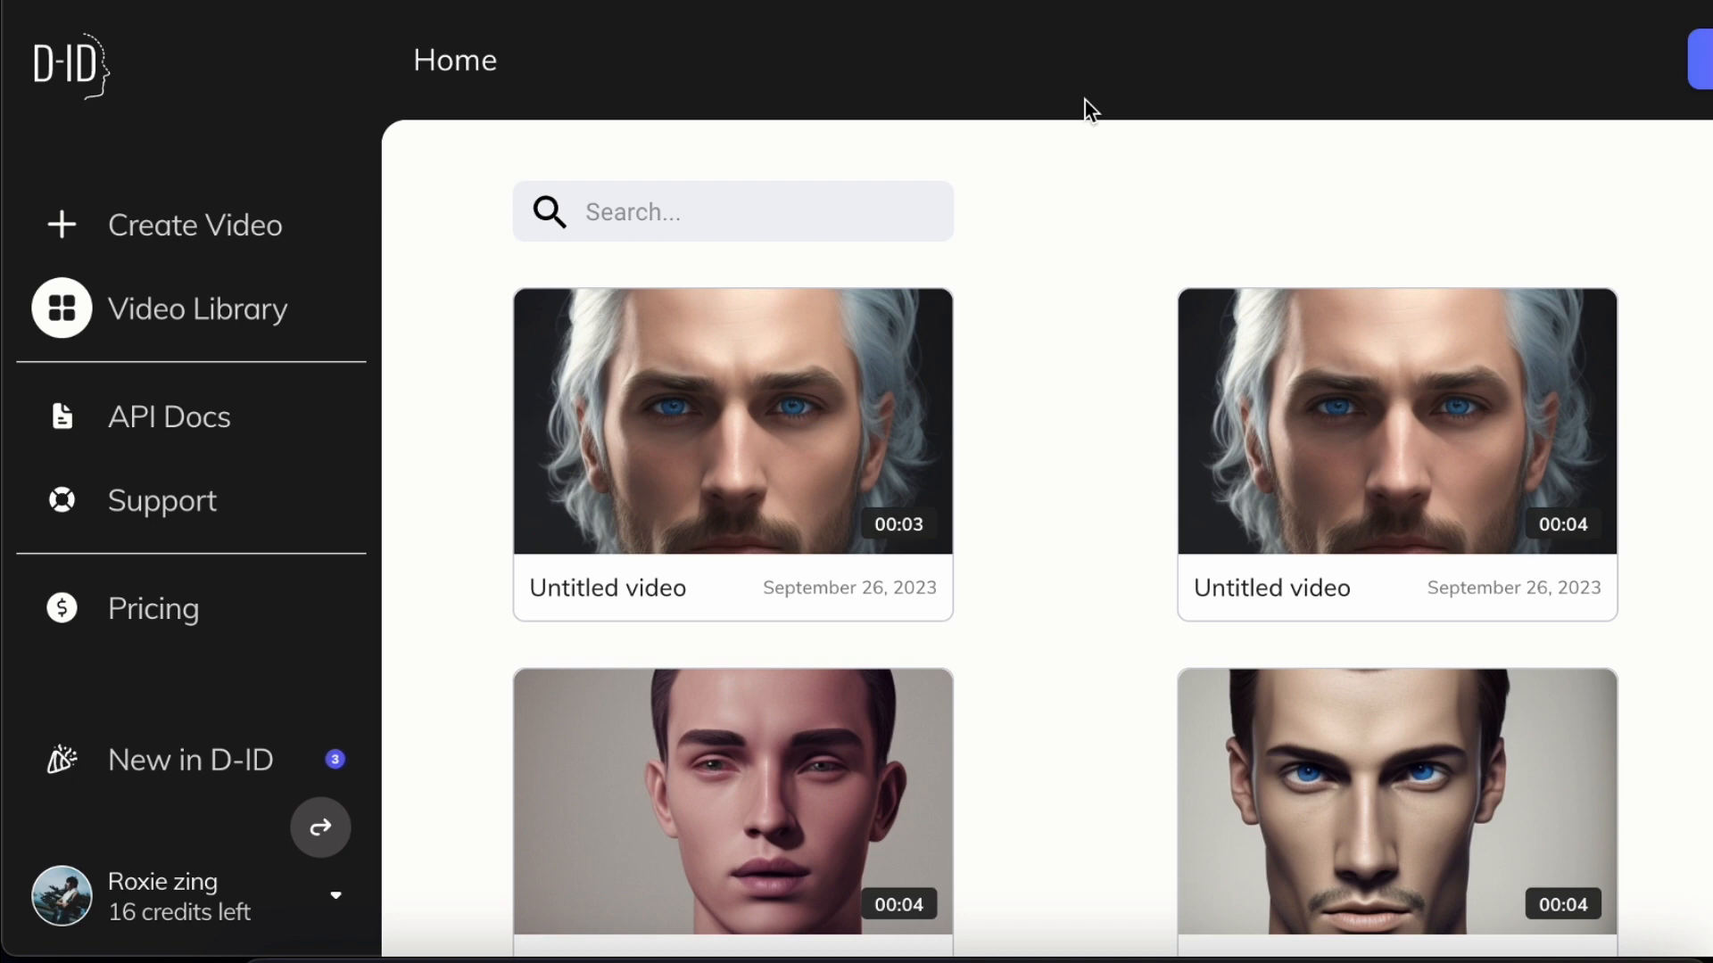
Step: Start a new video in D-ID and try choosing the HQ presenter in the maroon suit
left_click(213, 236)
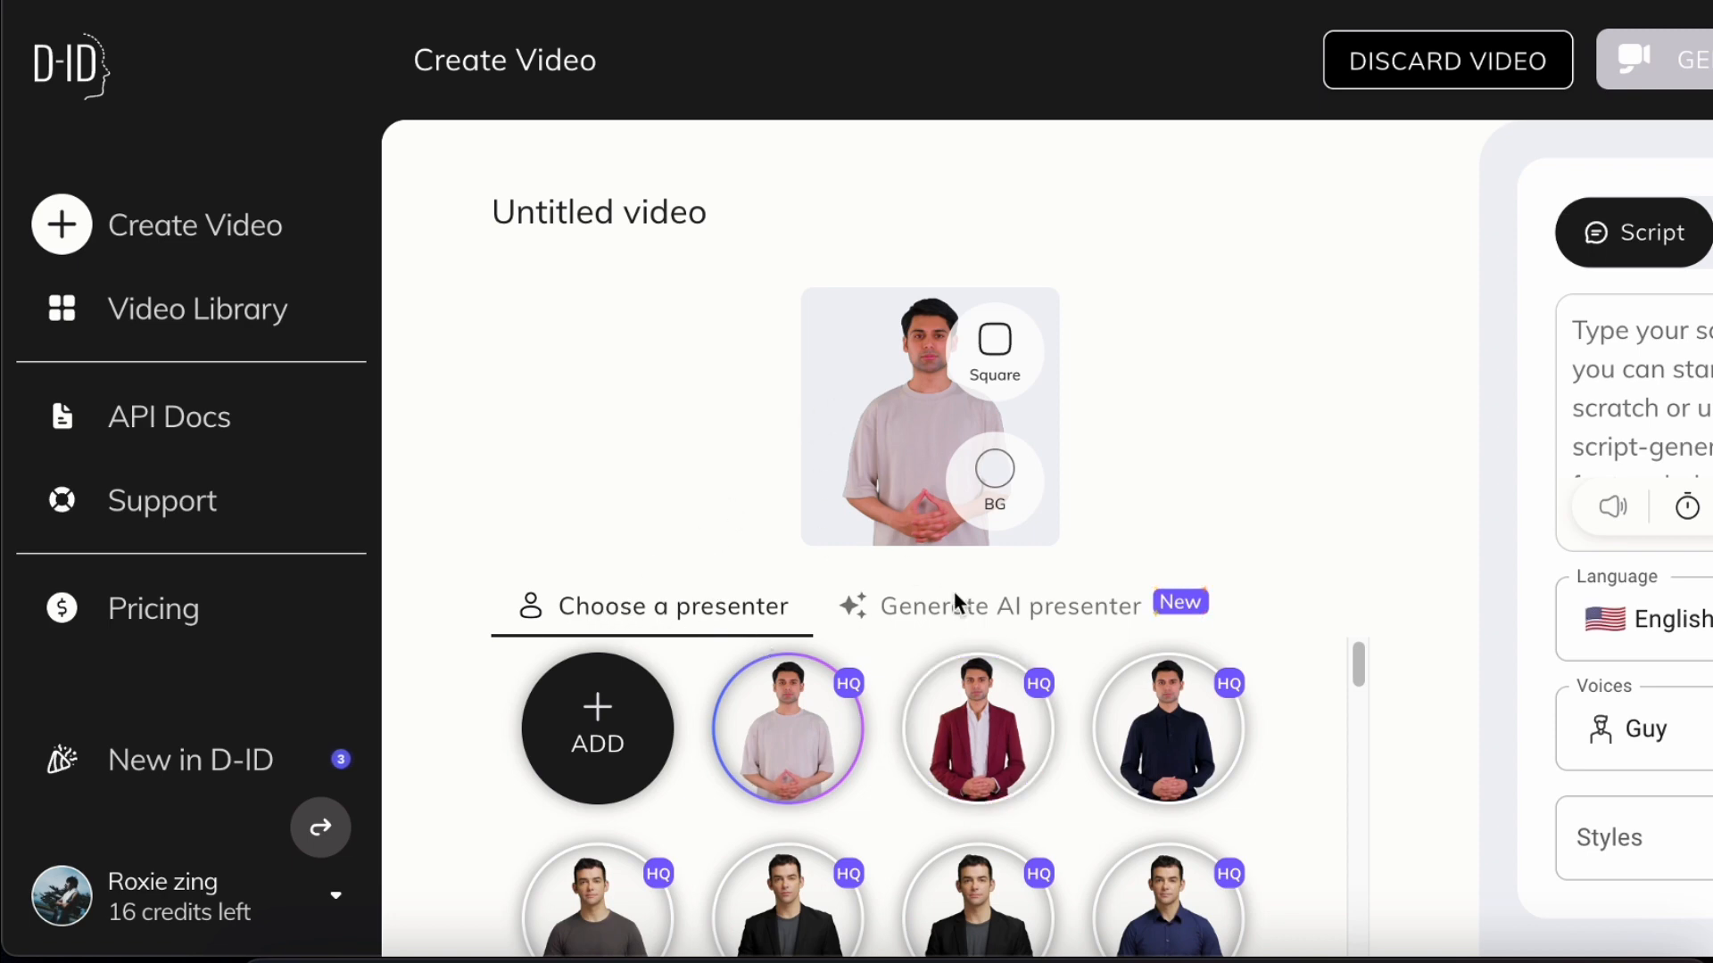
left_click(981, 732)
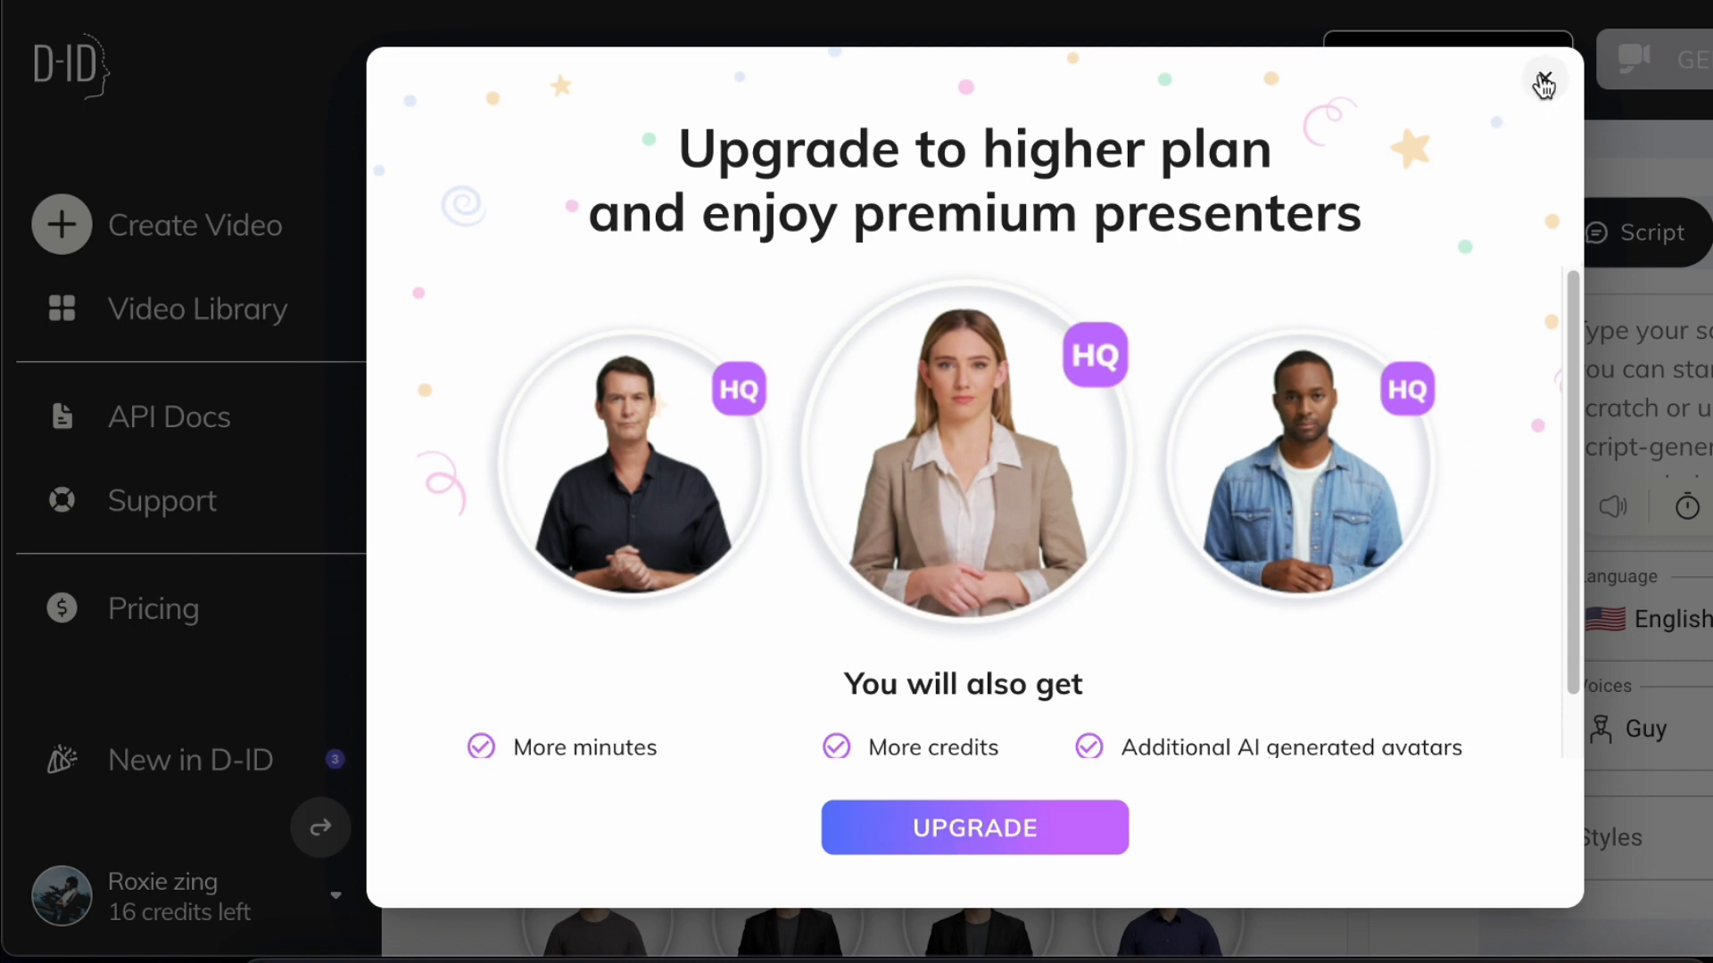
left_click(1545, 78)
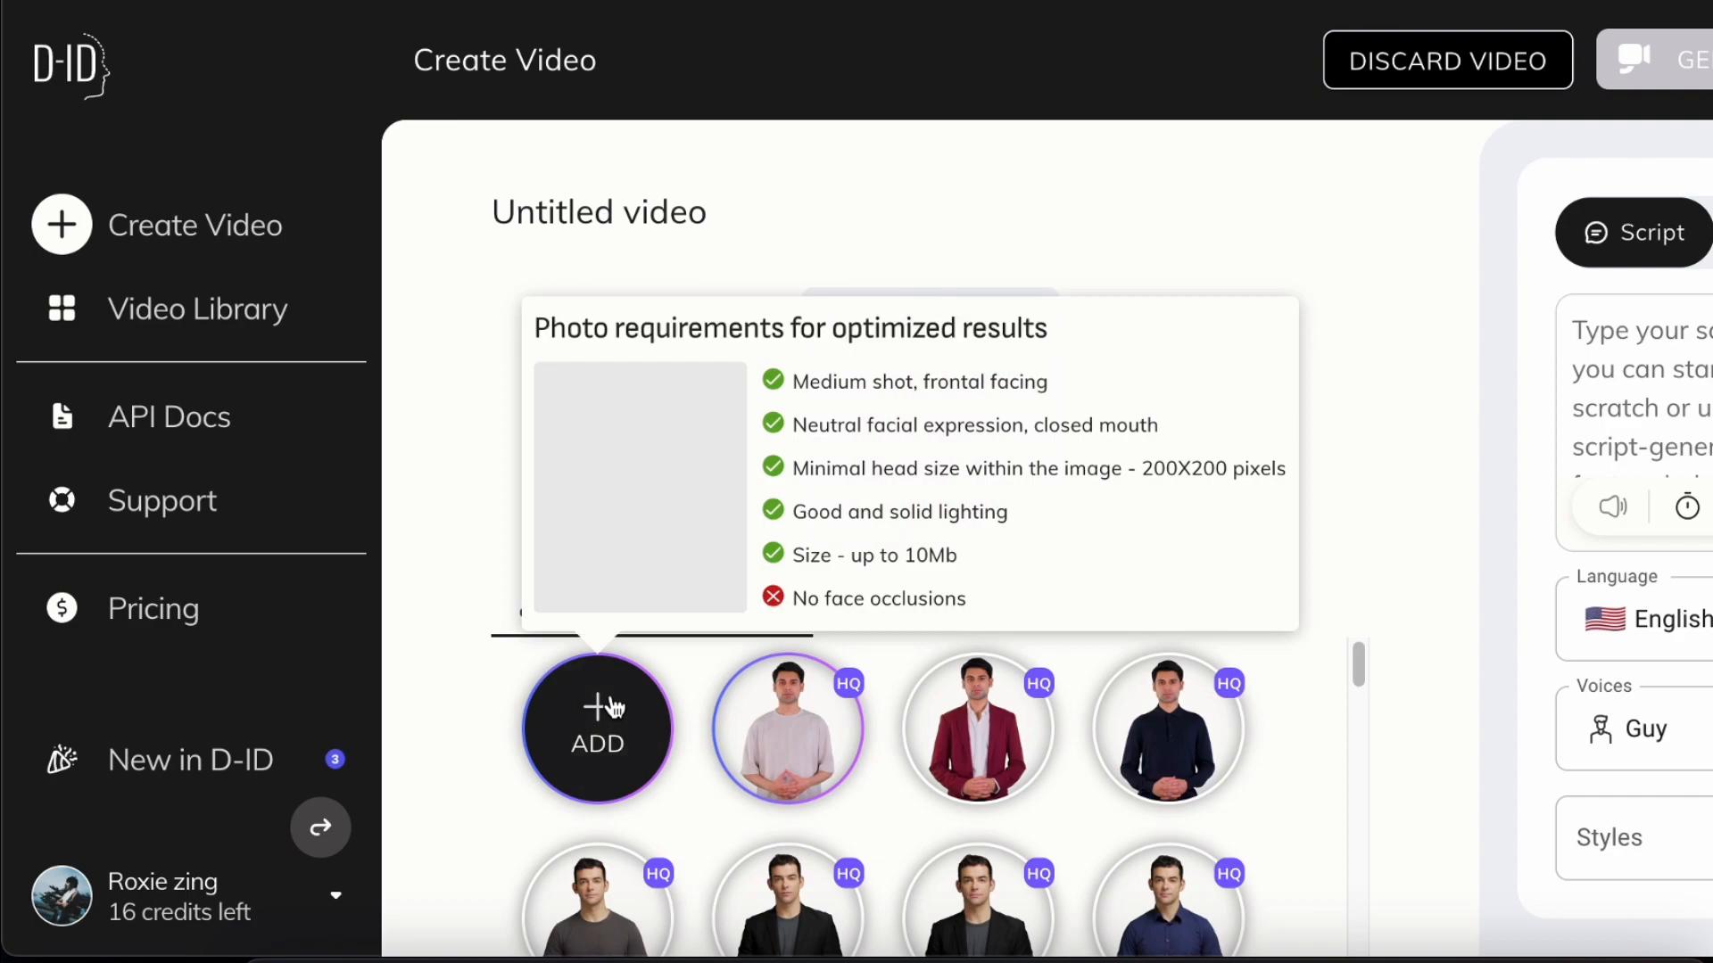
Step: Switch the presenter choice to AI-generated presenters and browse their gallery
left_click(607, 772)
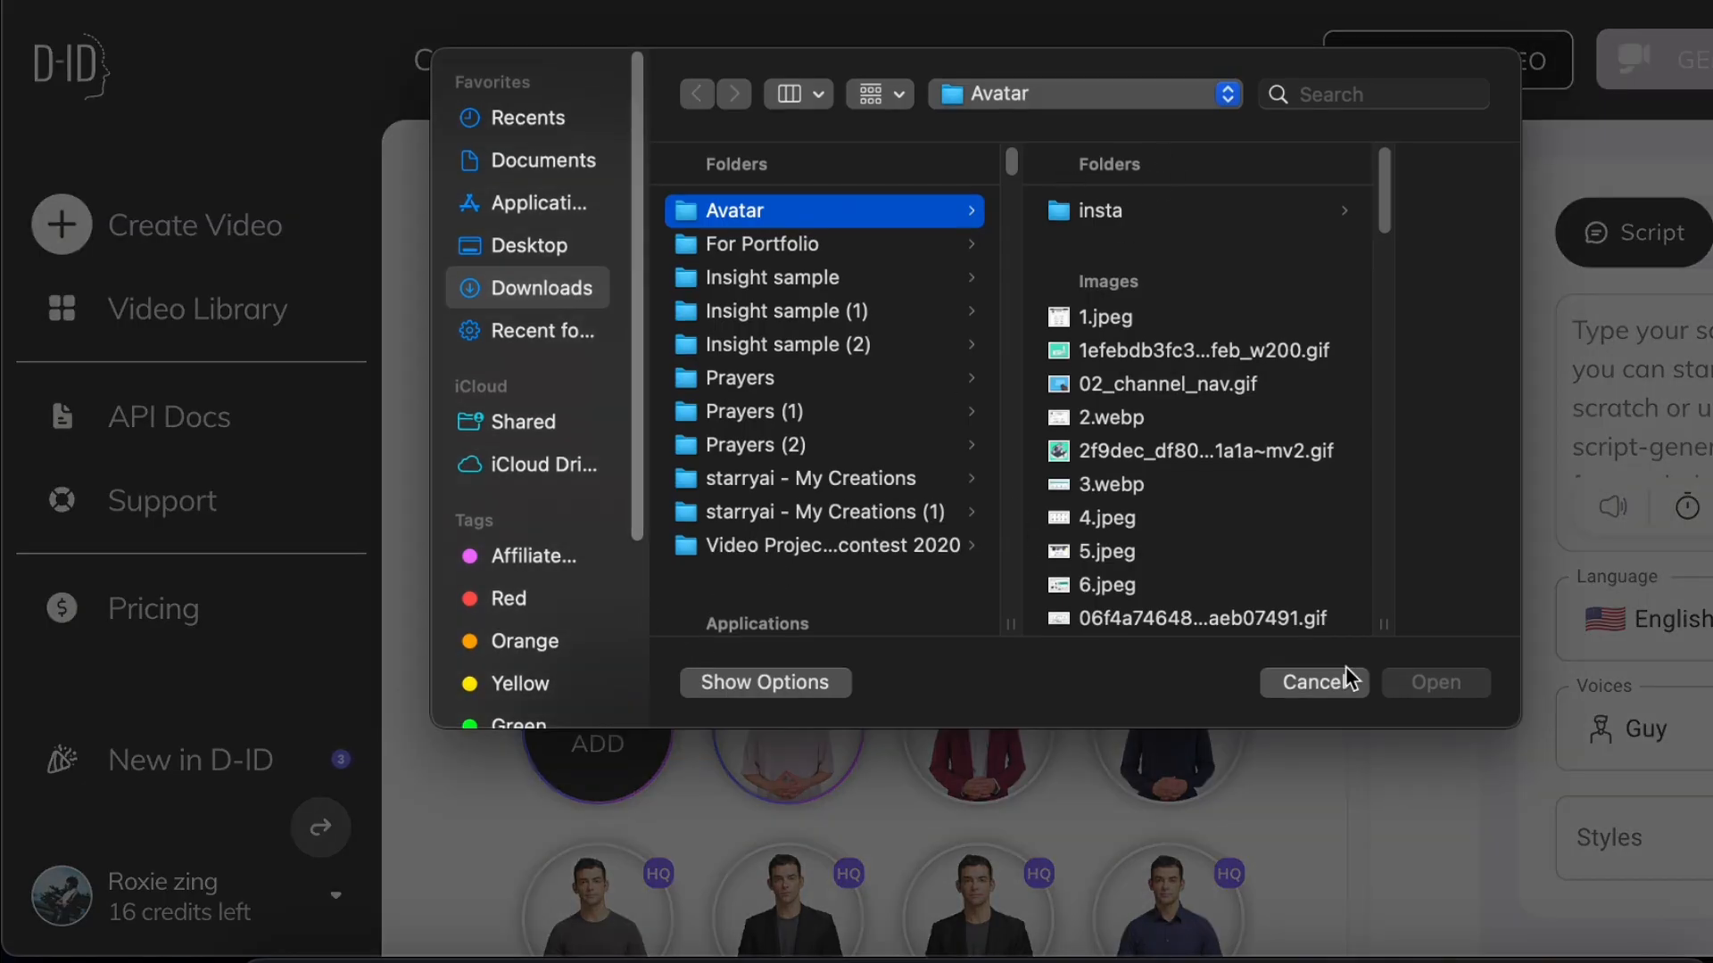
left_click(1338, 680)
left_click(1019, 602)
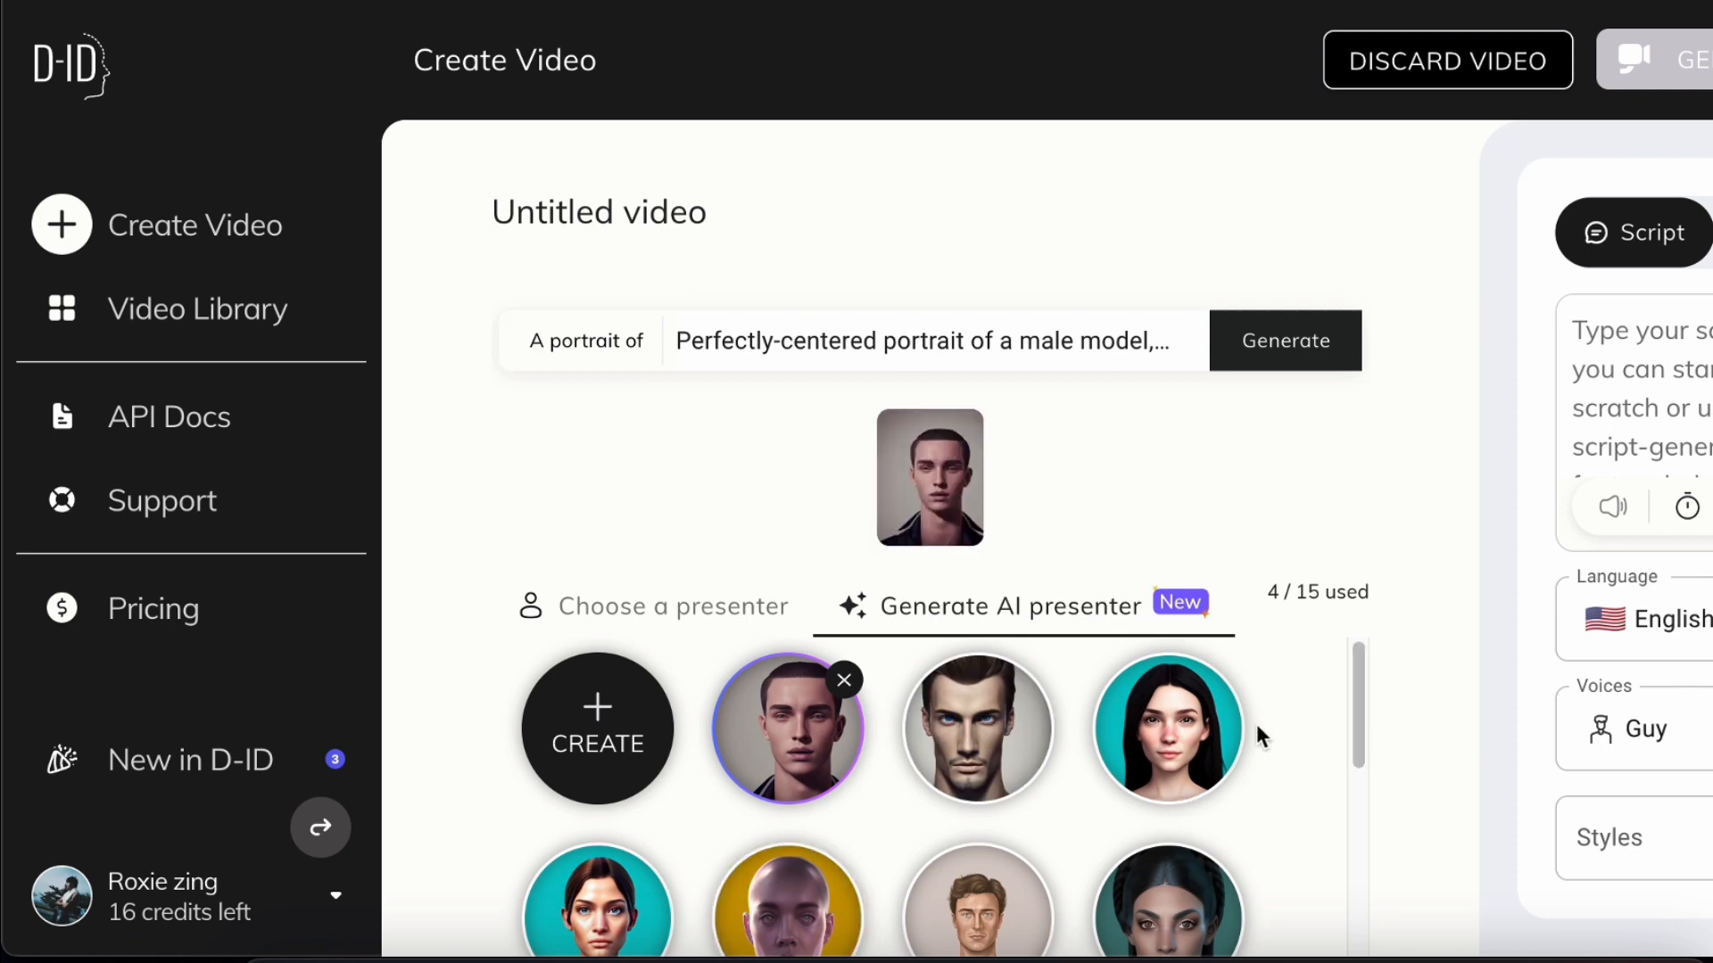
scroll(1256, 725, "down", 5)
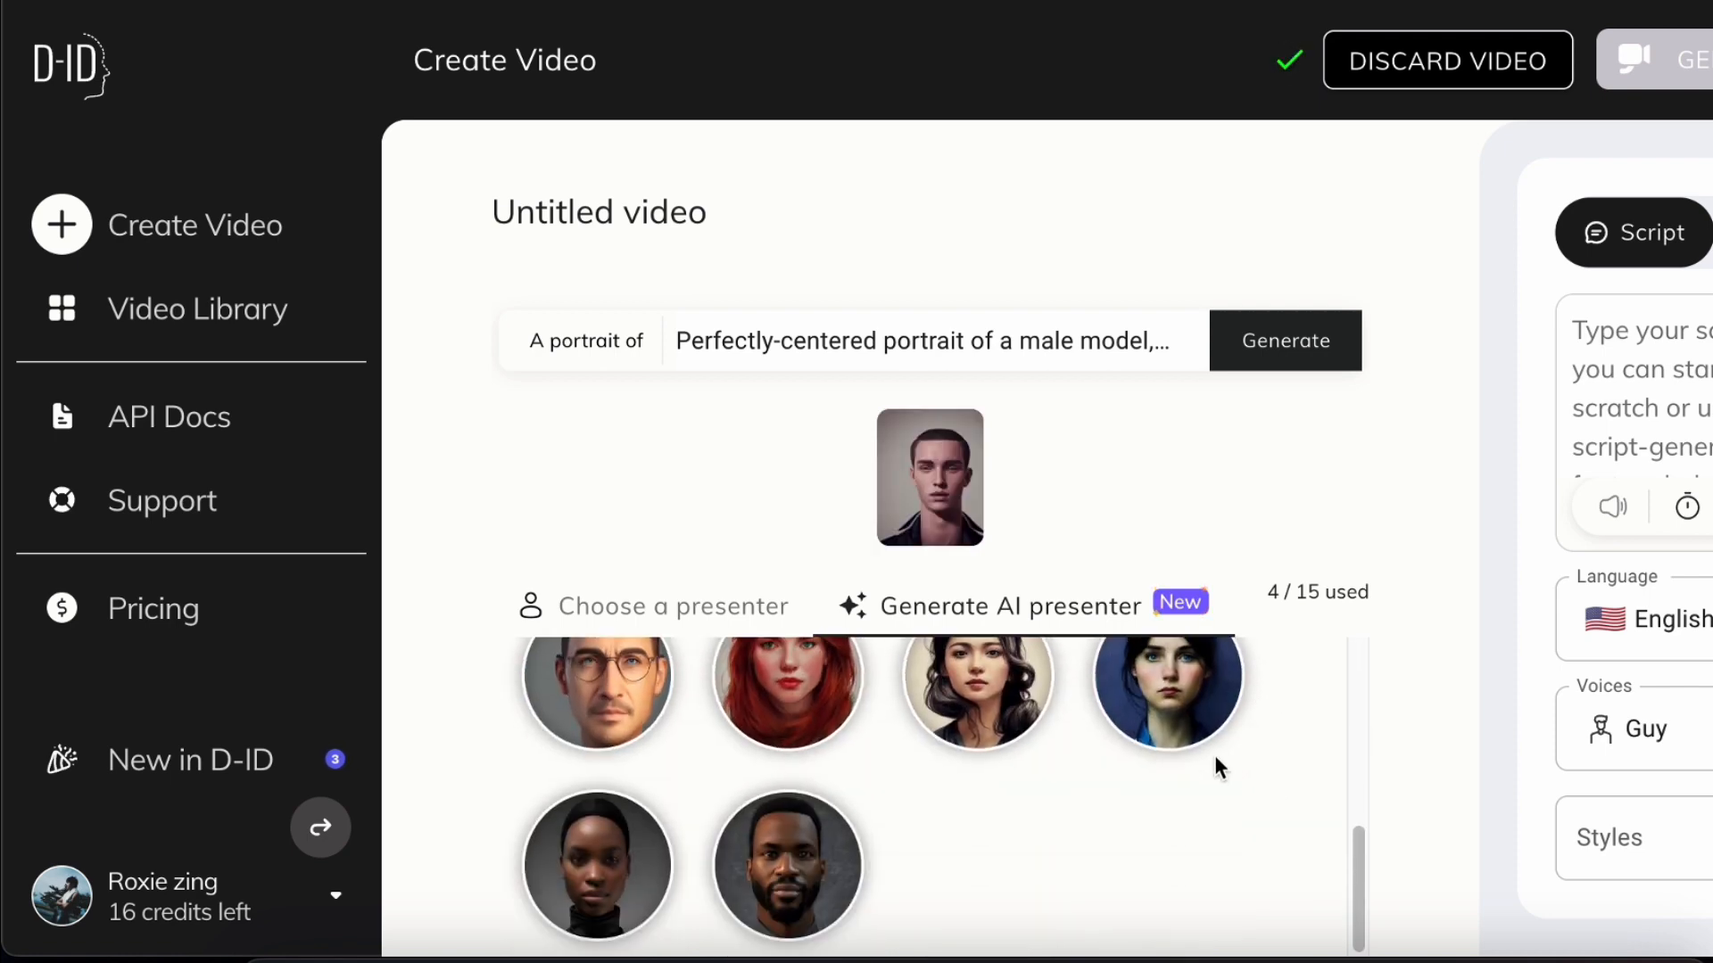
scroll(1216, 758, "up", 1)
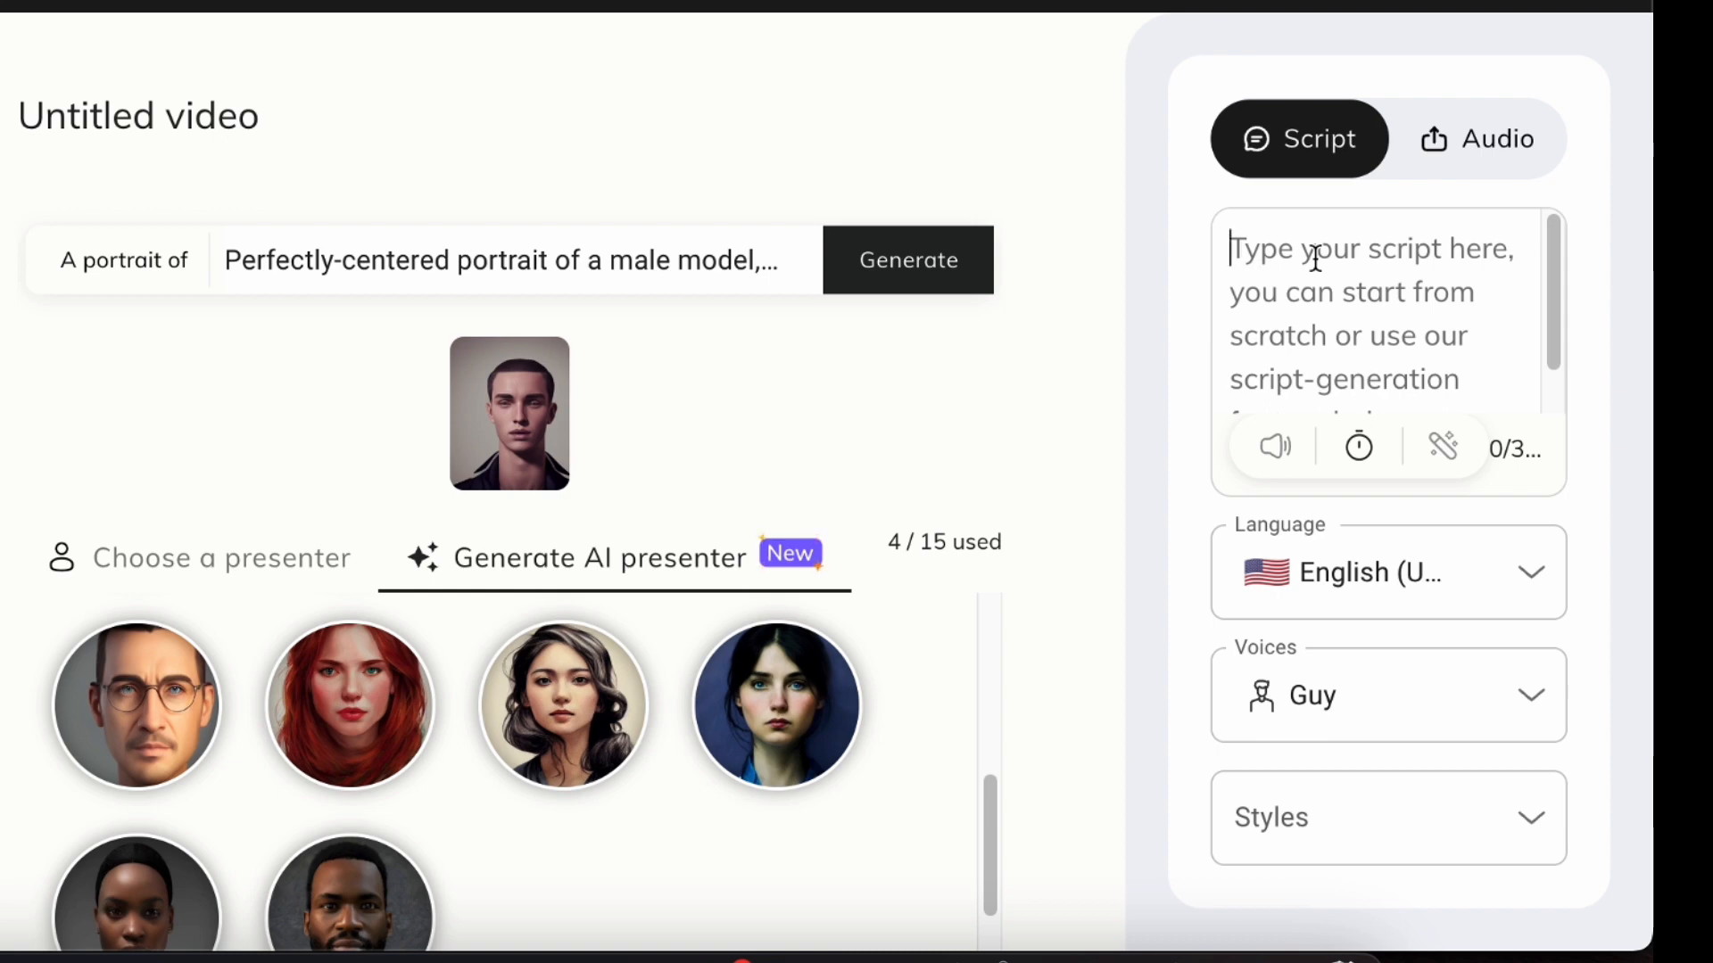
Step: Write the script "hello welcome to my channel." and view the option of uploading an own voice
type("h")
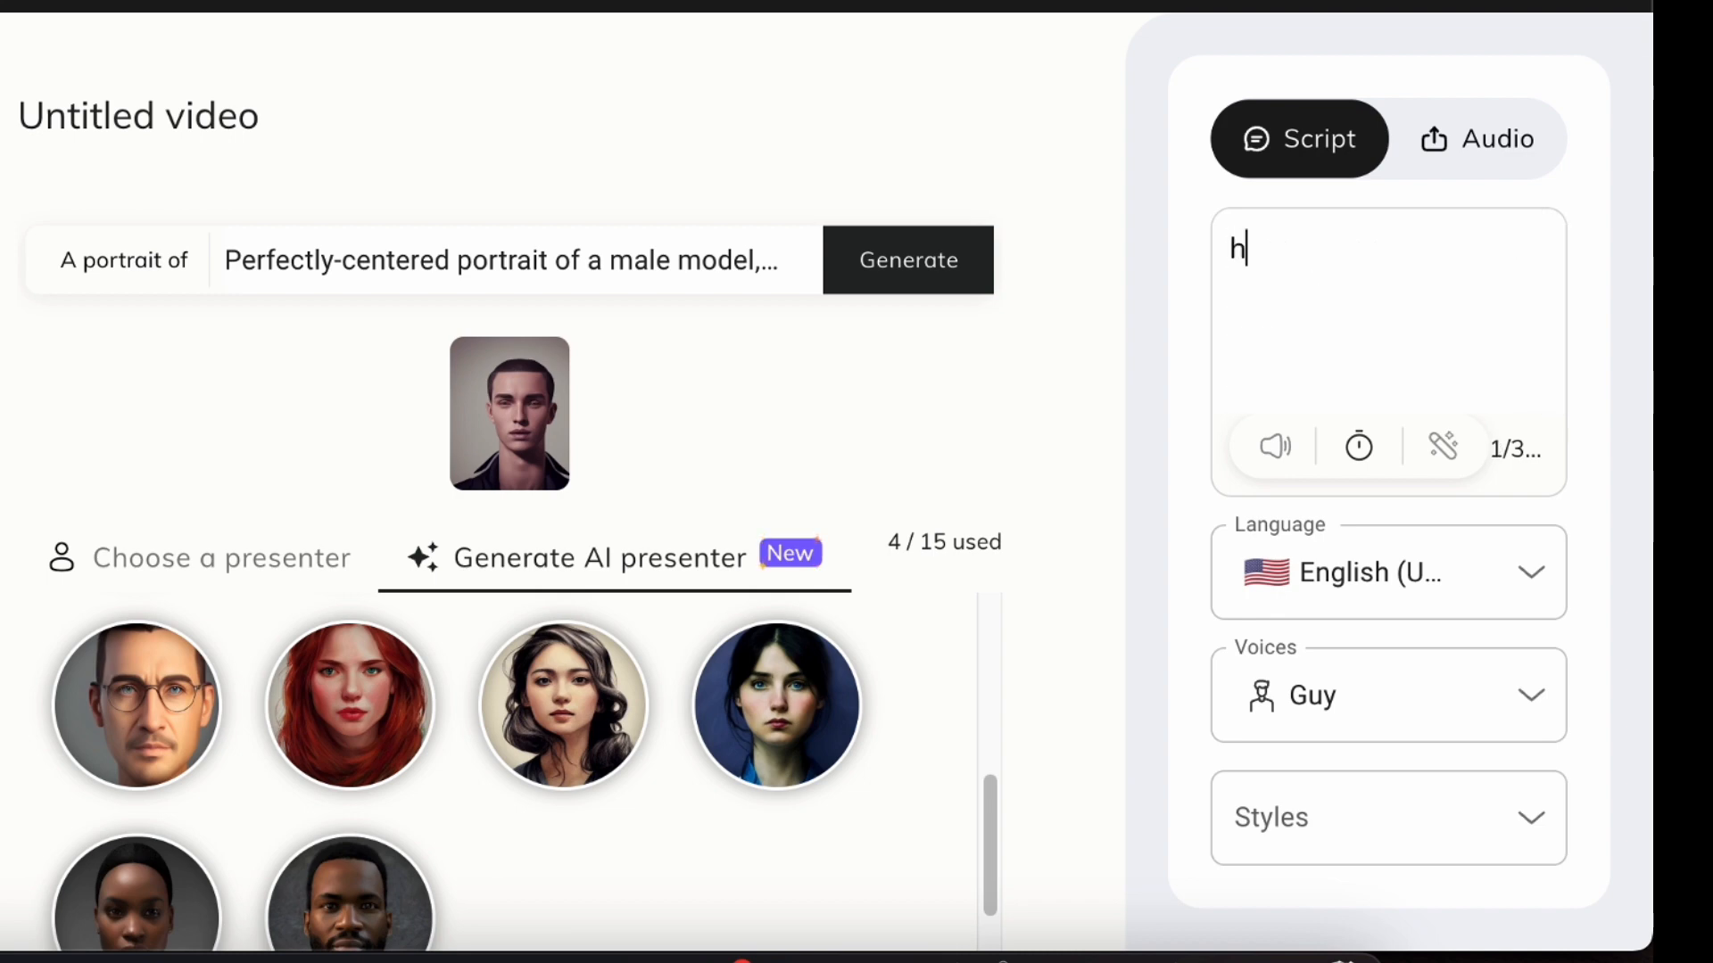
type("ello welcome")
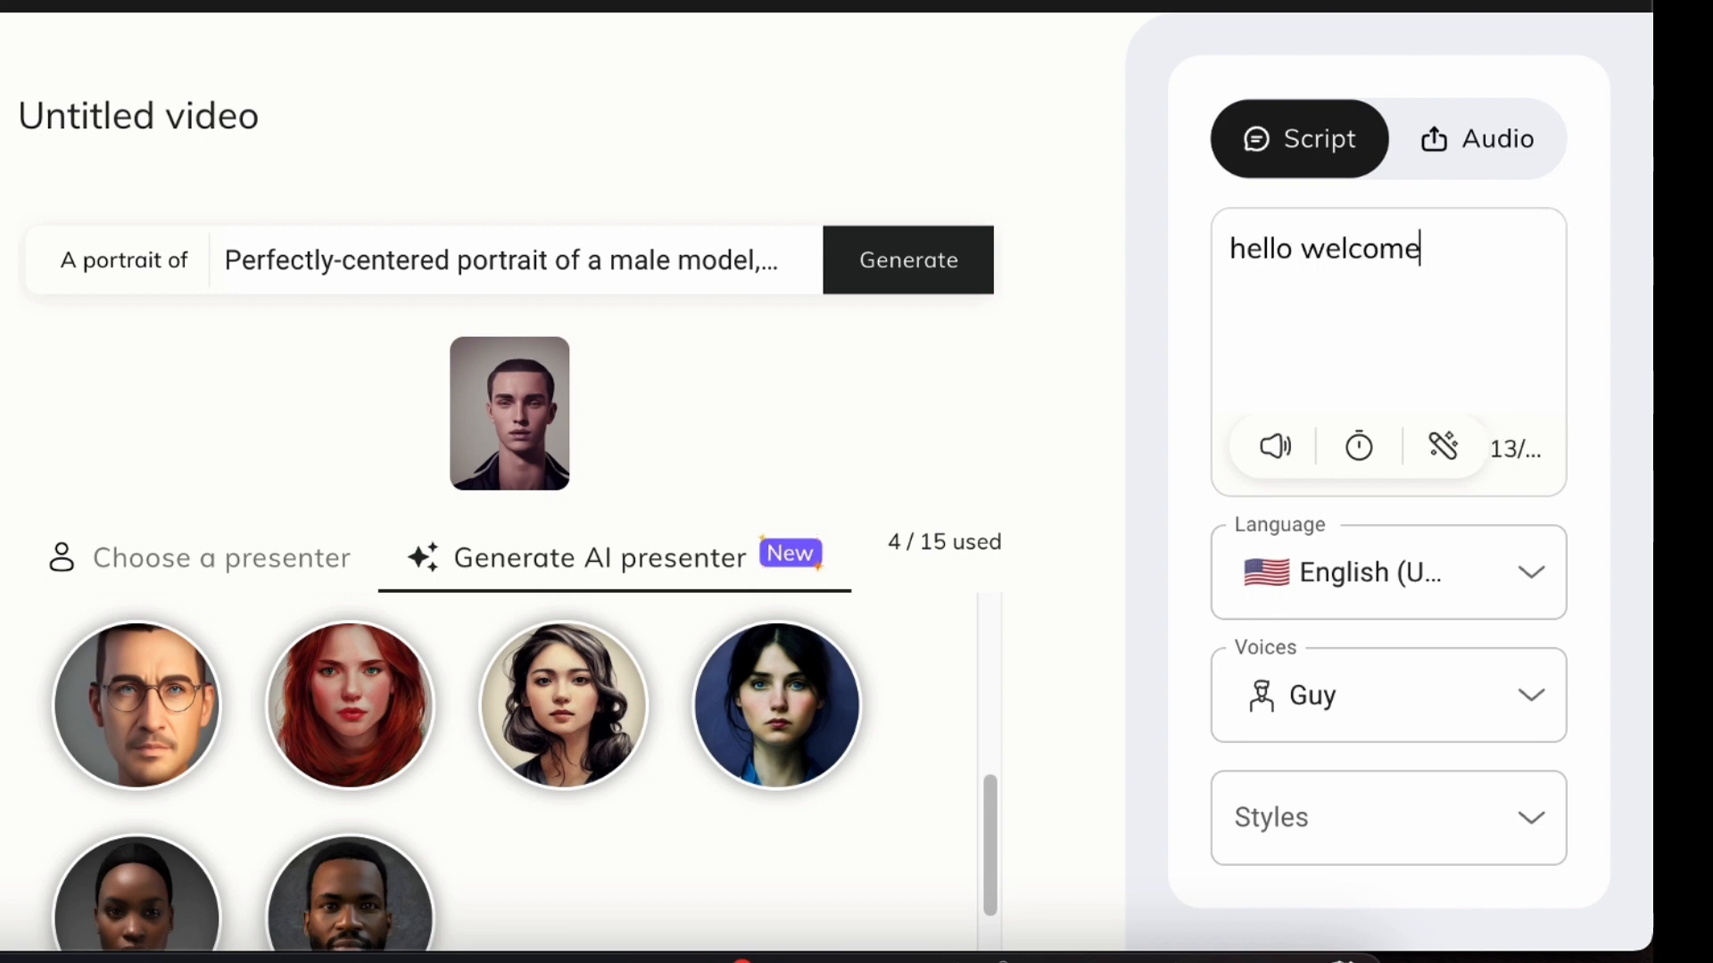
type(" to my channel.")
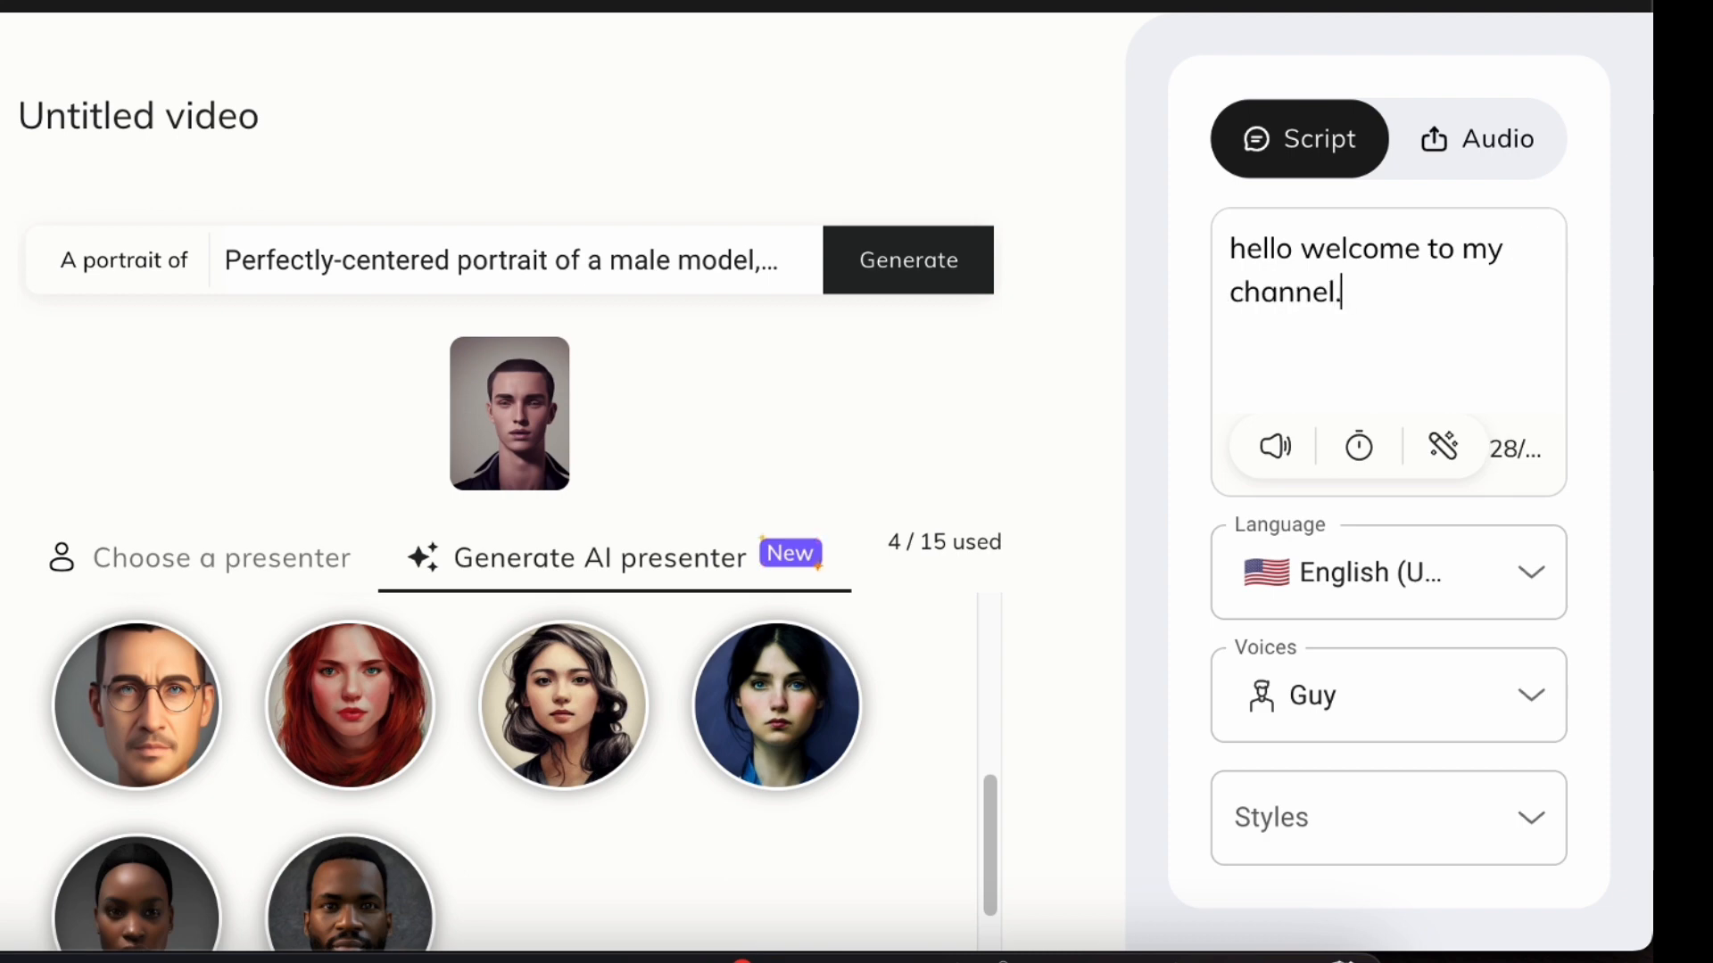
left_click(1512, 167)
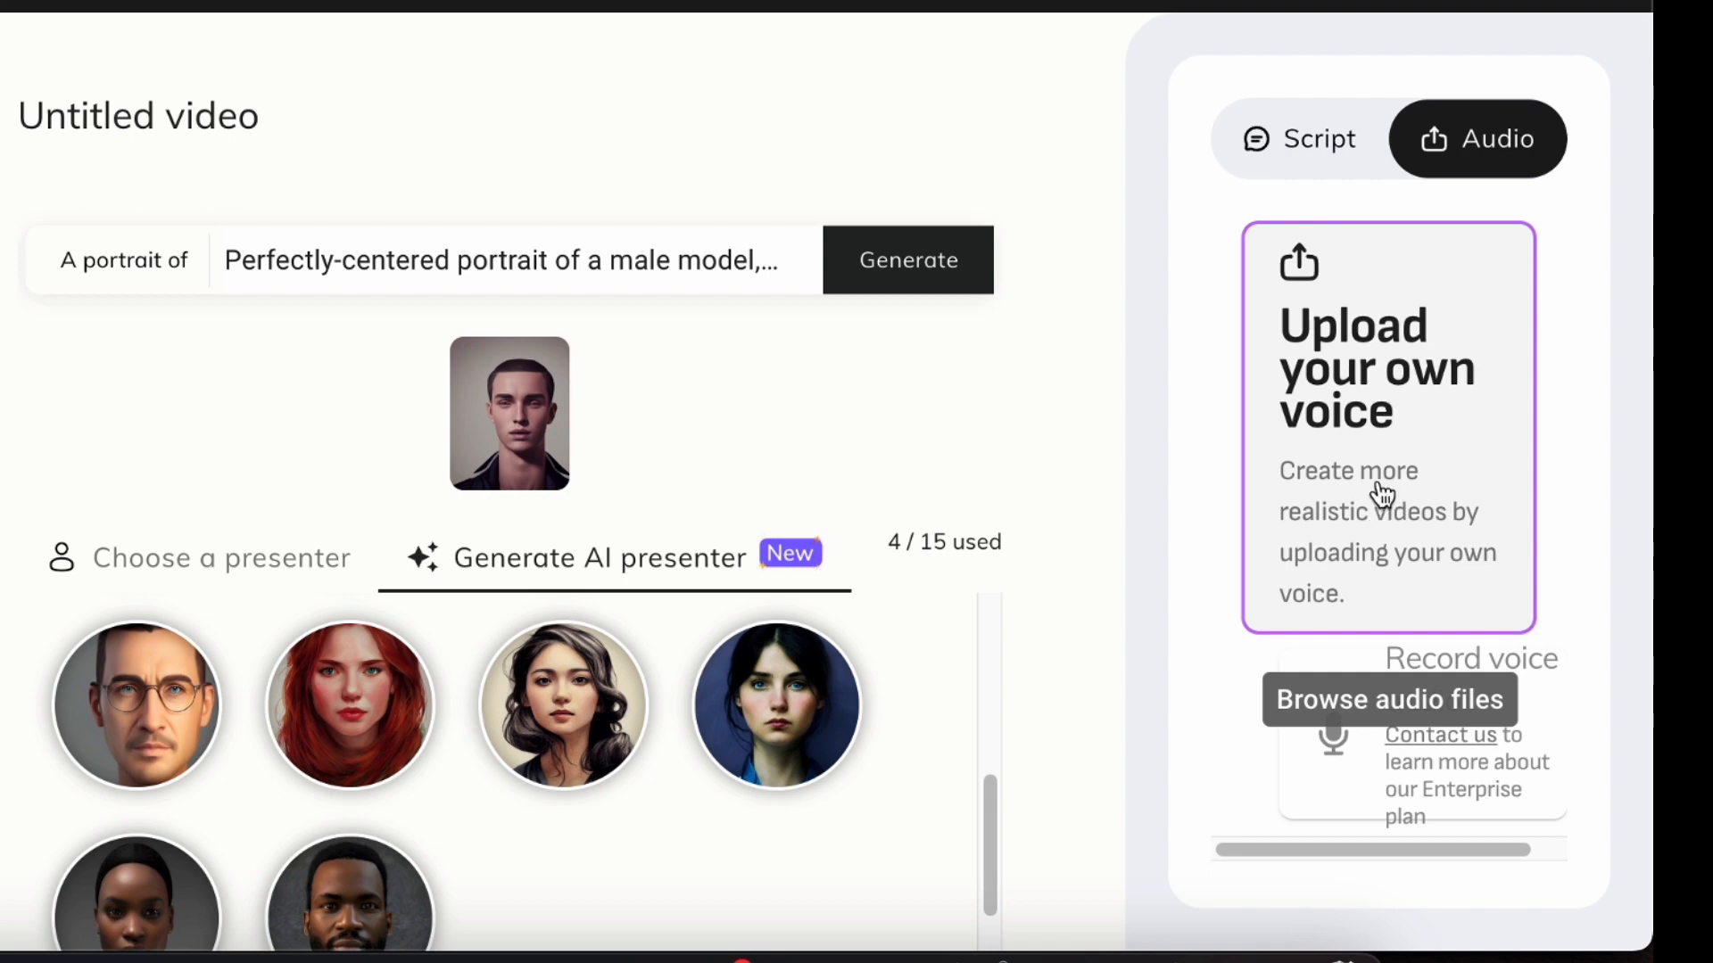
left_click(1308, 172)
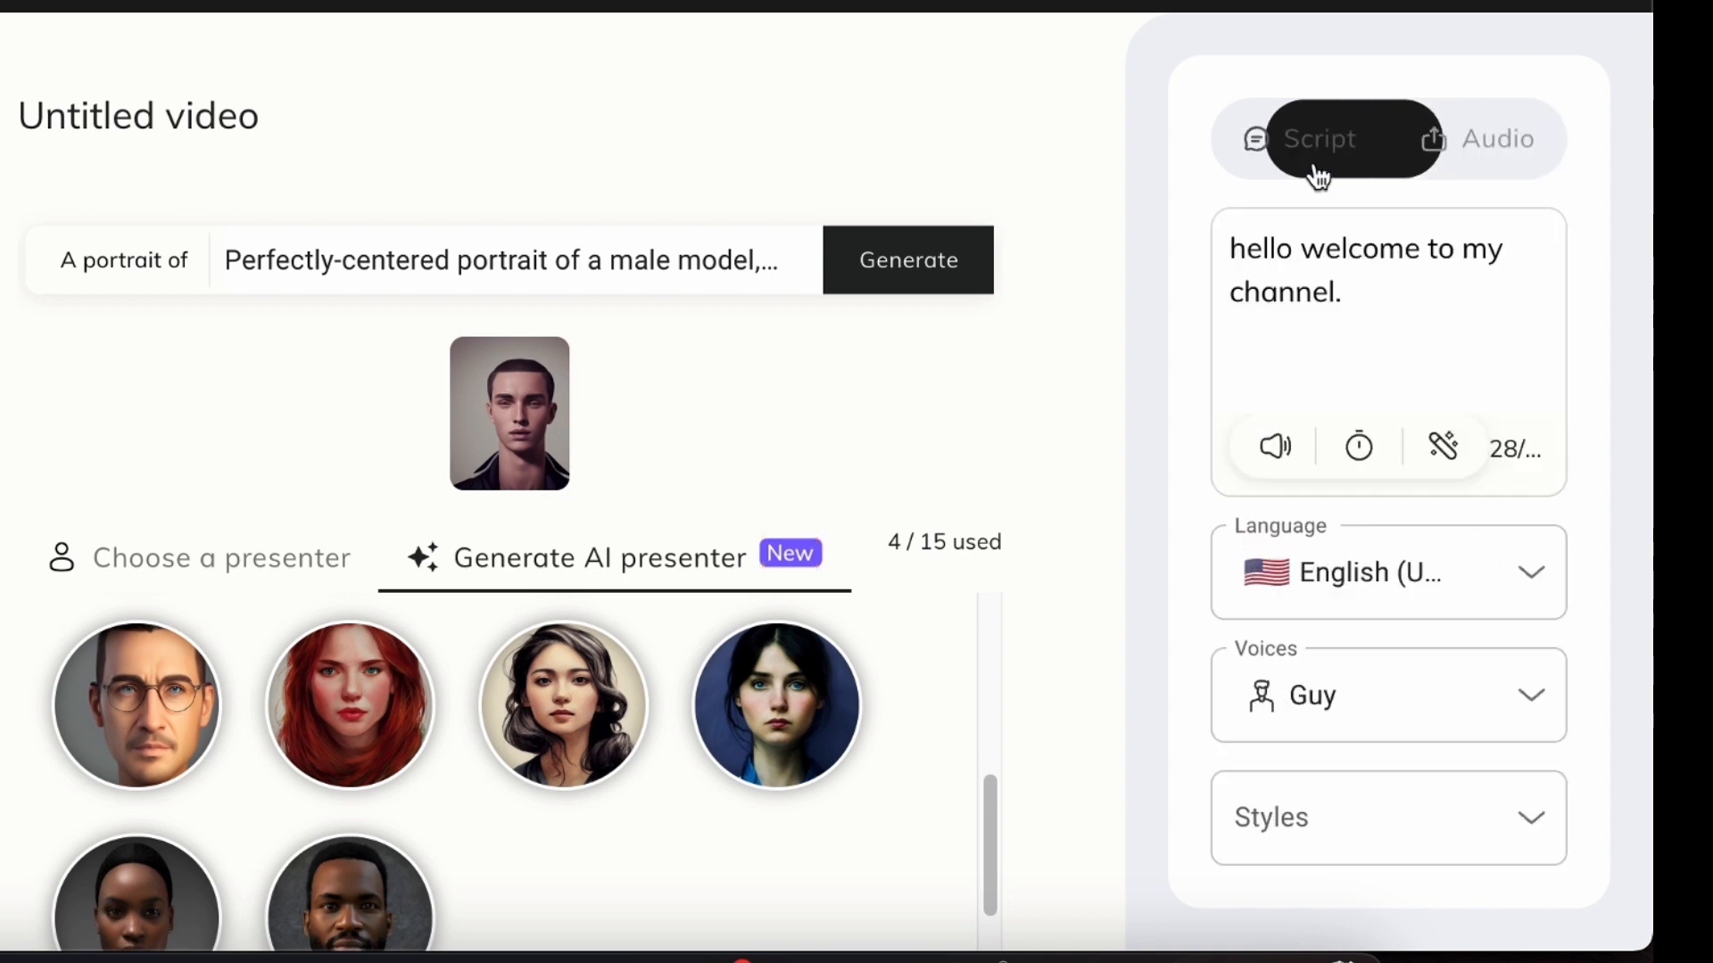
Step: Browse the available voices and set the voice to the female option Nancy
left_click(1324, 702)
scroll(1357, 413, "down", 10)
scroll(1362, 430, "up", 10)
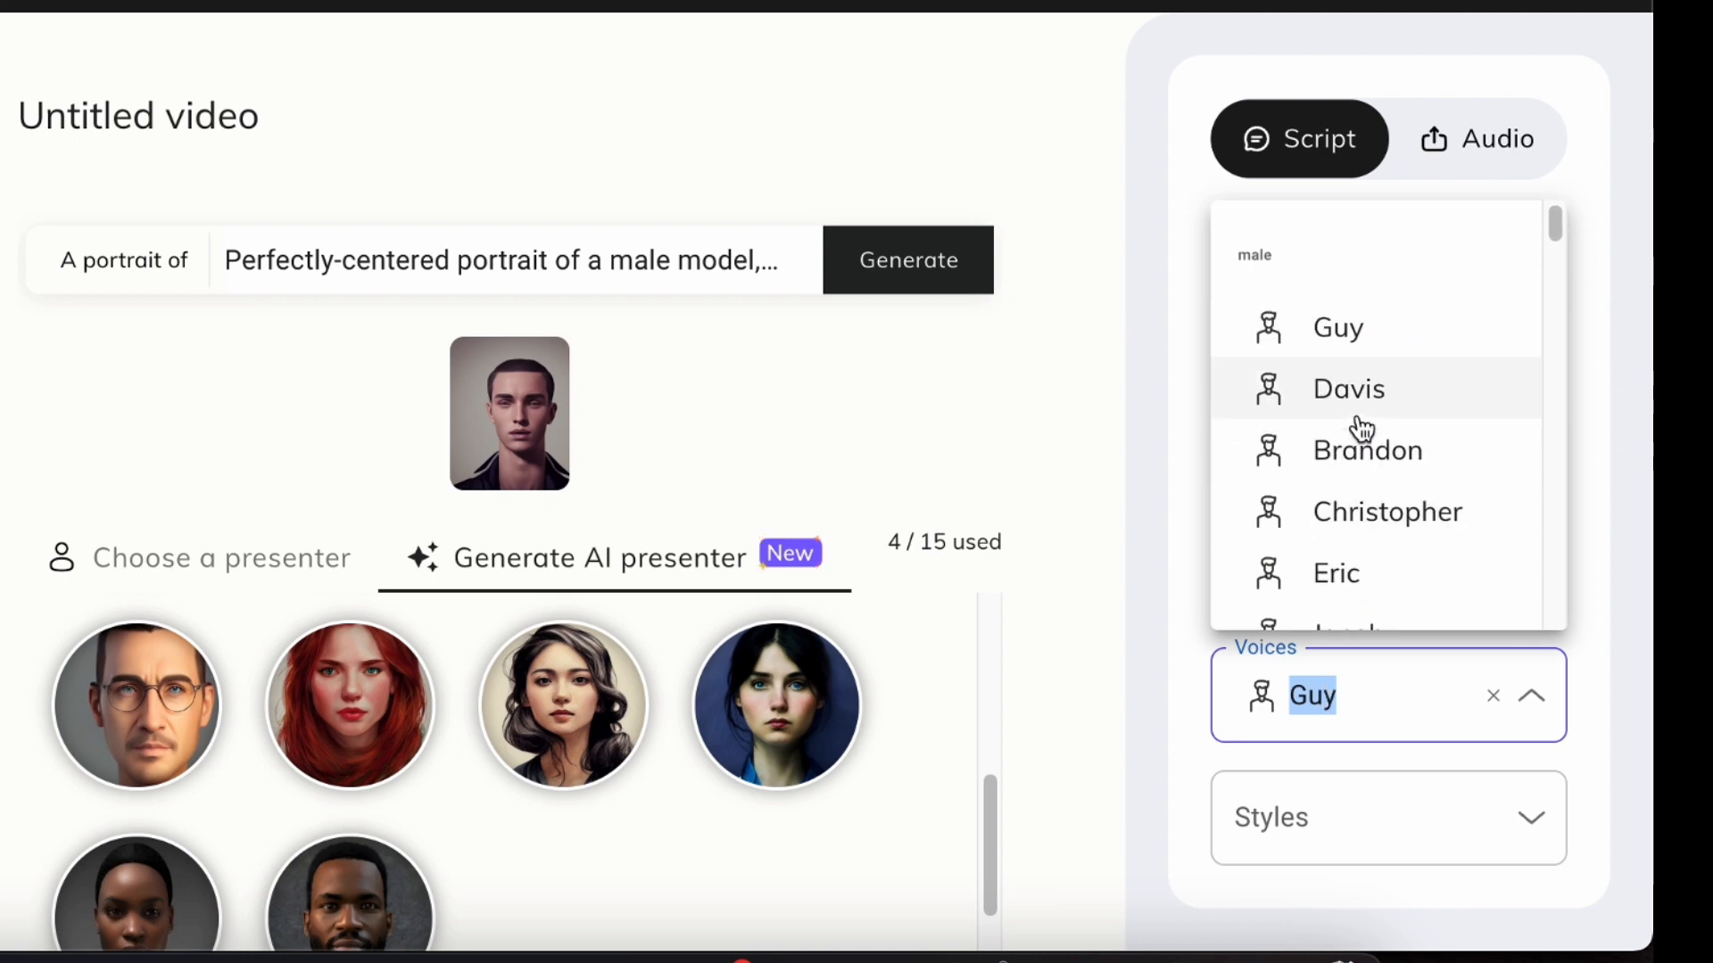
scroll(1362, 429, "down", 12)
scroll(1362, 429, "up", 4)
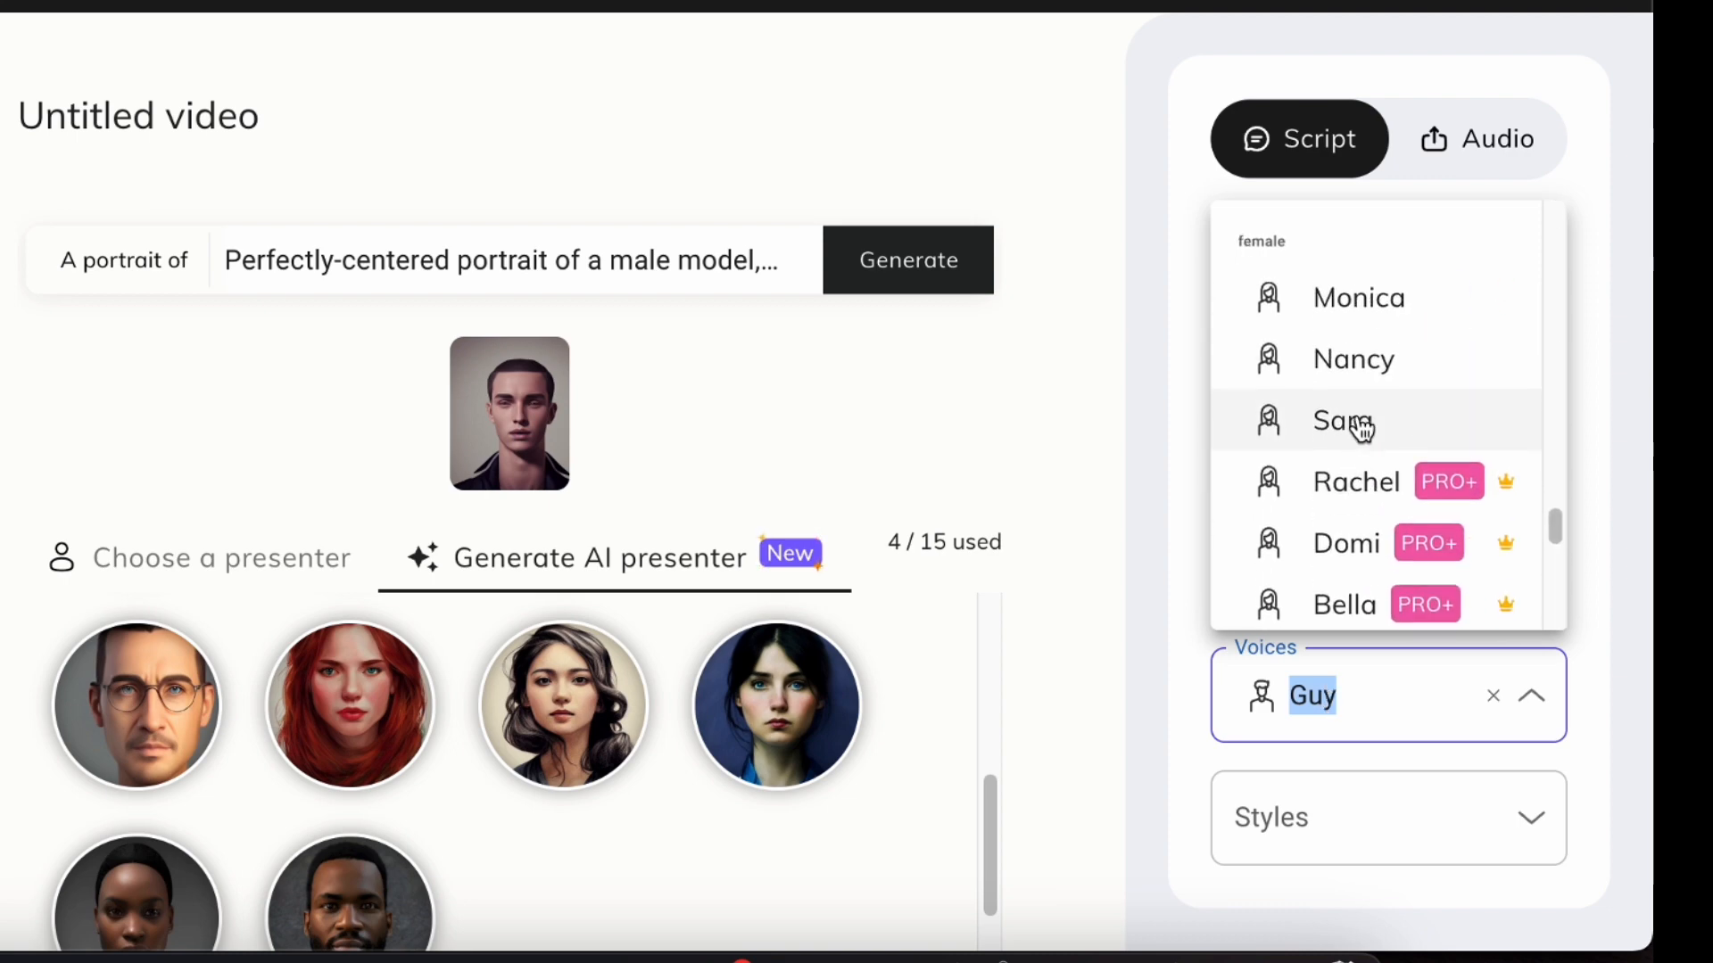
left_click(1365, 369)
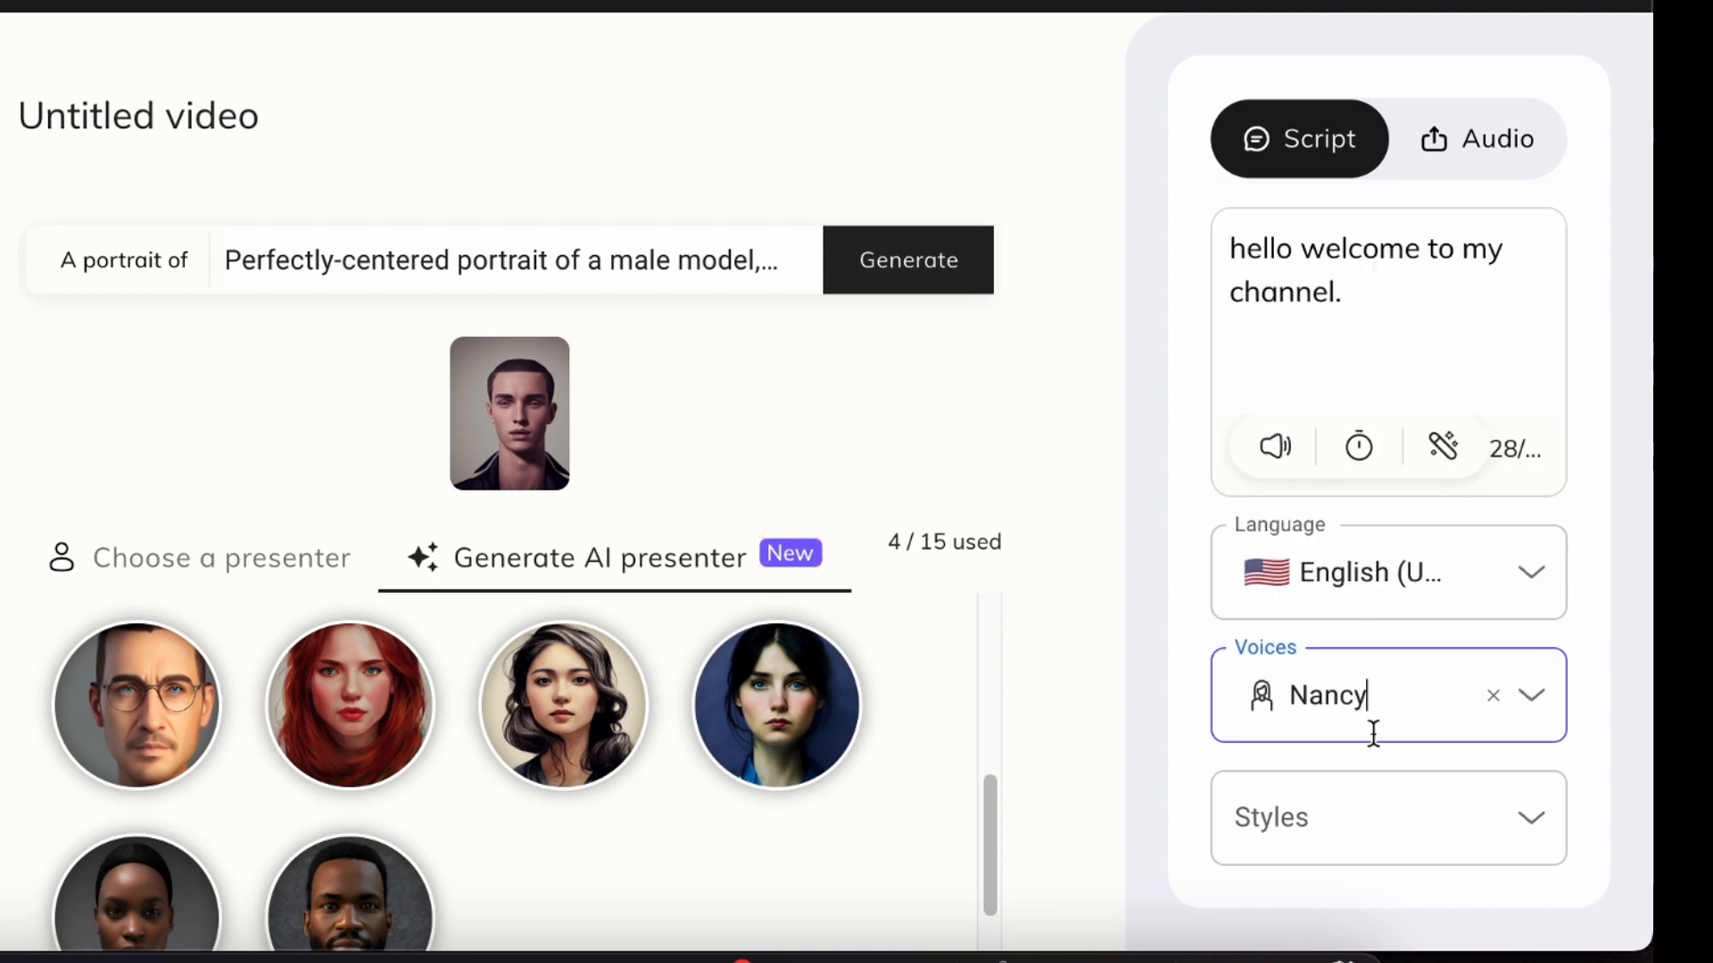
Step: Set the script's language to English (New Zealand)
left_click(1396, 584)
scroll(1371, 303, "up", 4)
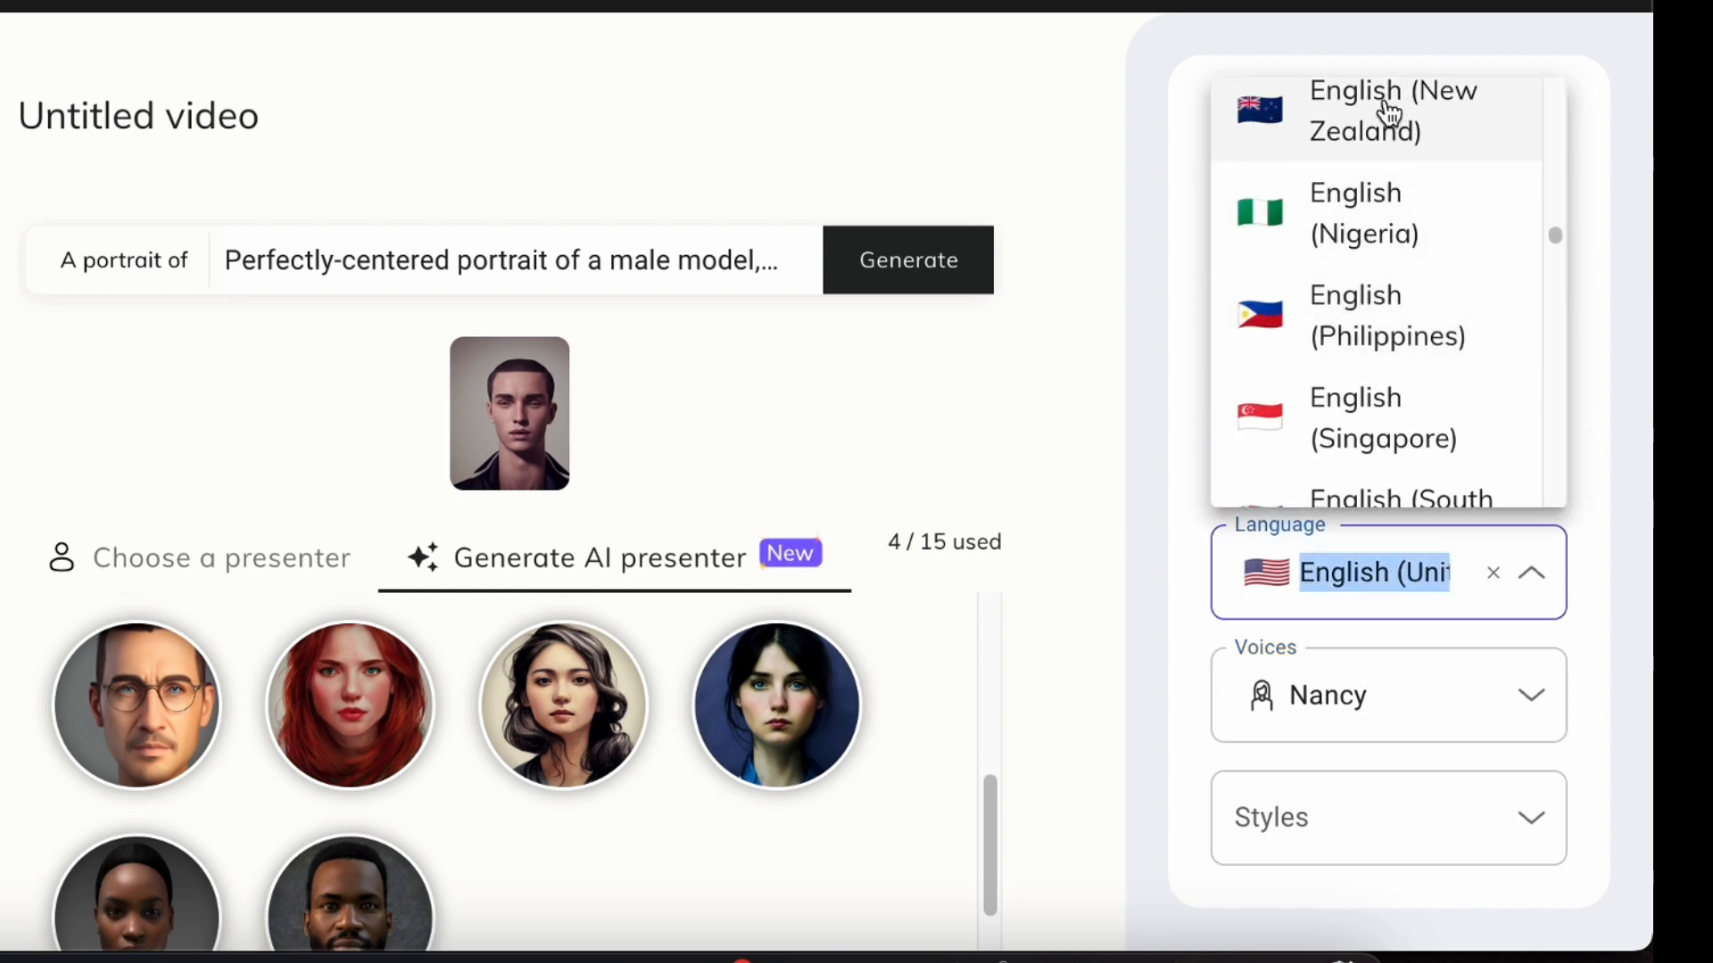
left_click(1390, 105)
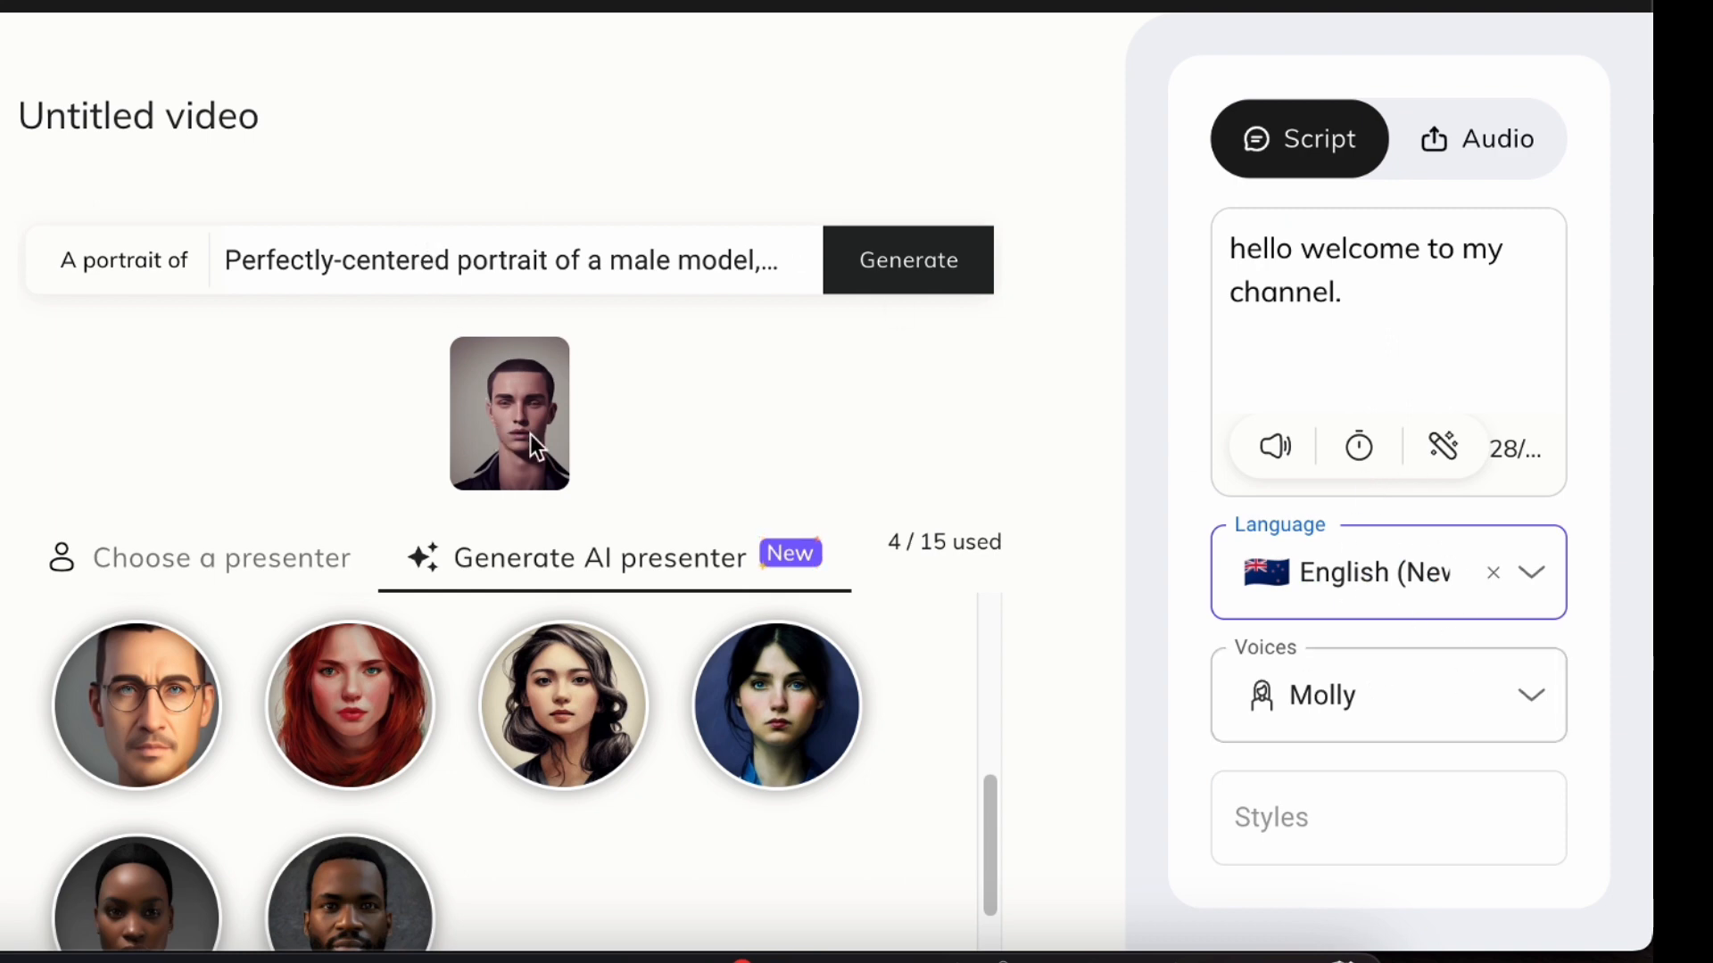
Step: Select the wavy dark-haired woman as presenter and fill the portrait prompt with the recommended "full body portrait of Dilraba" text
left_click(562, 738)
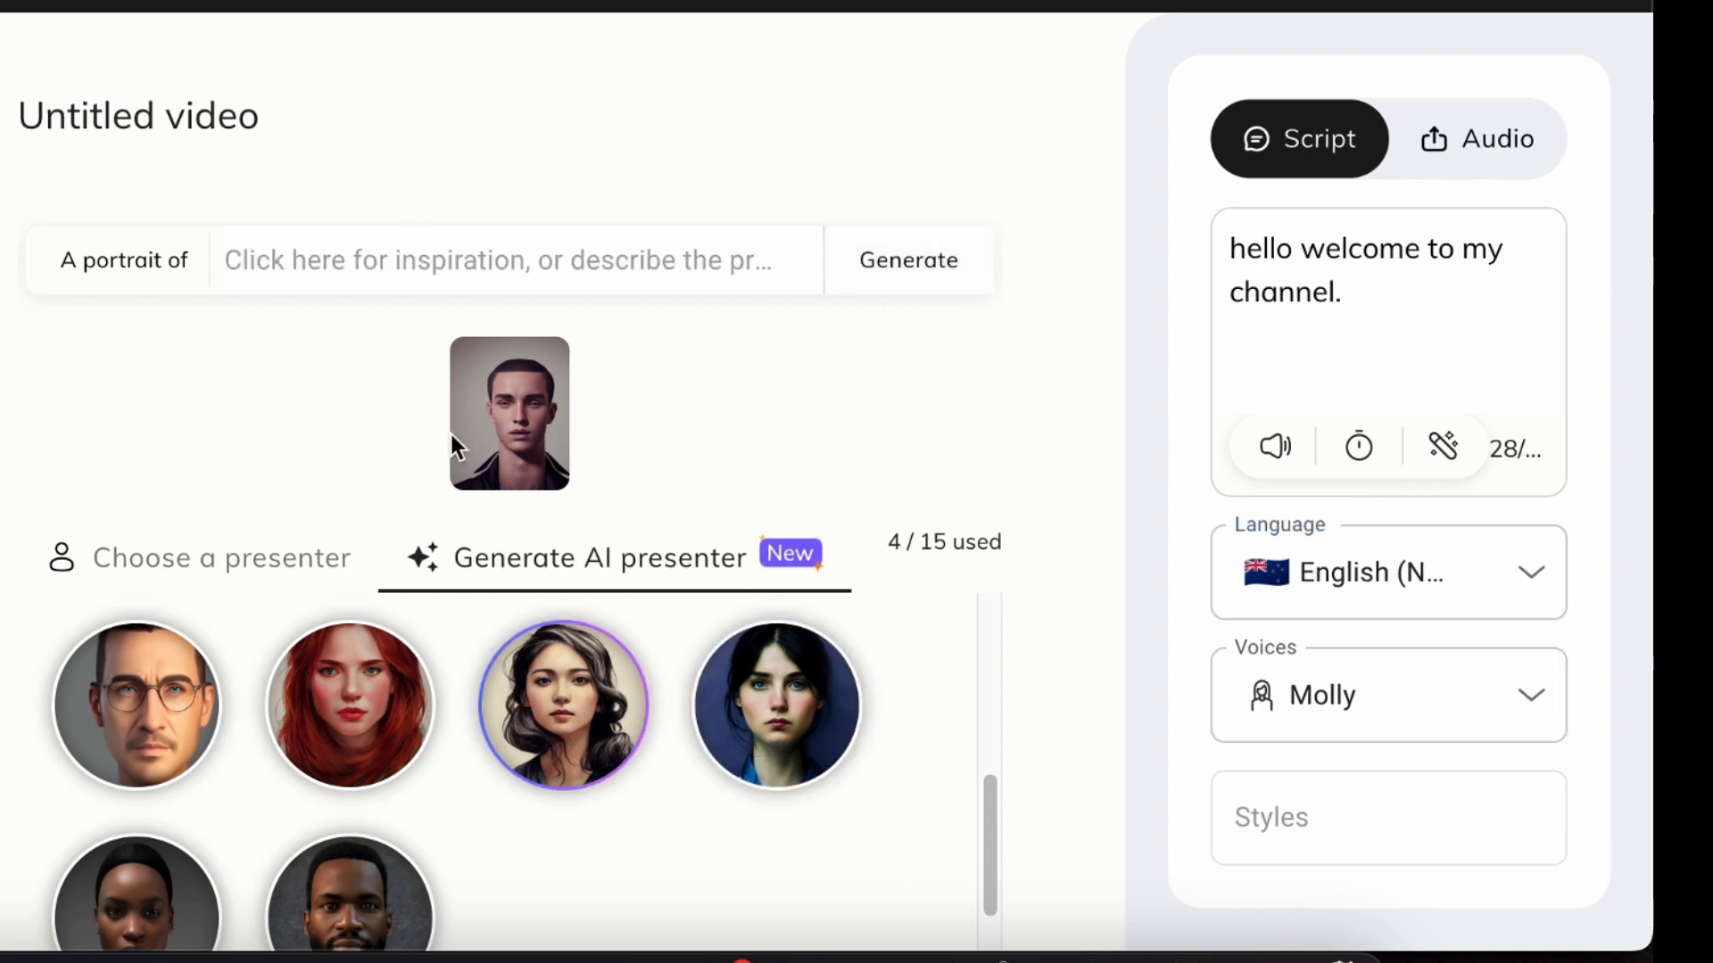
left_click(348, 238)
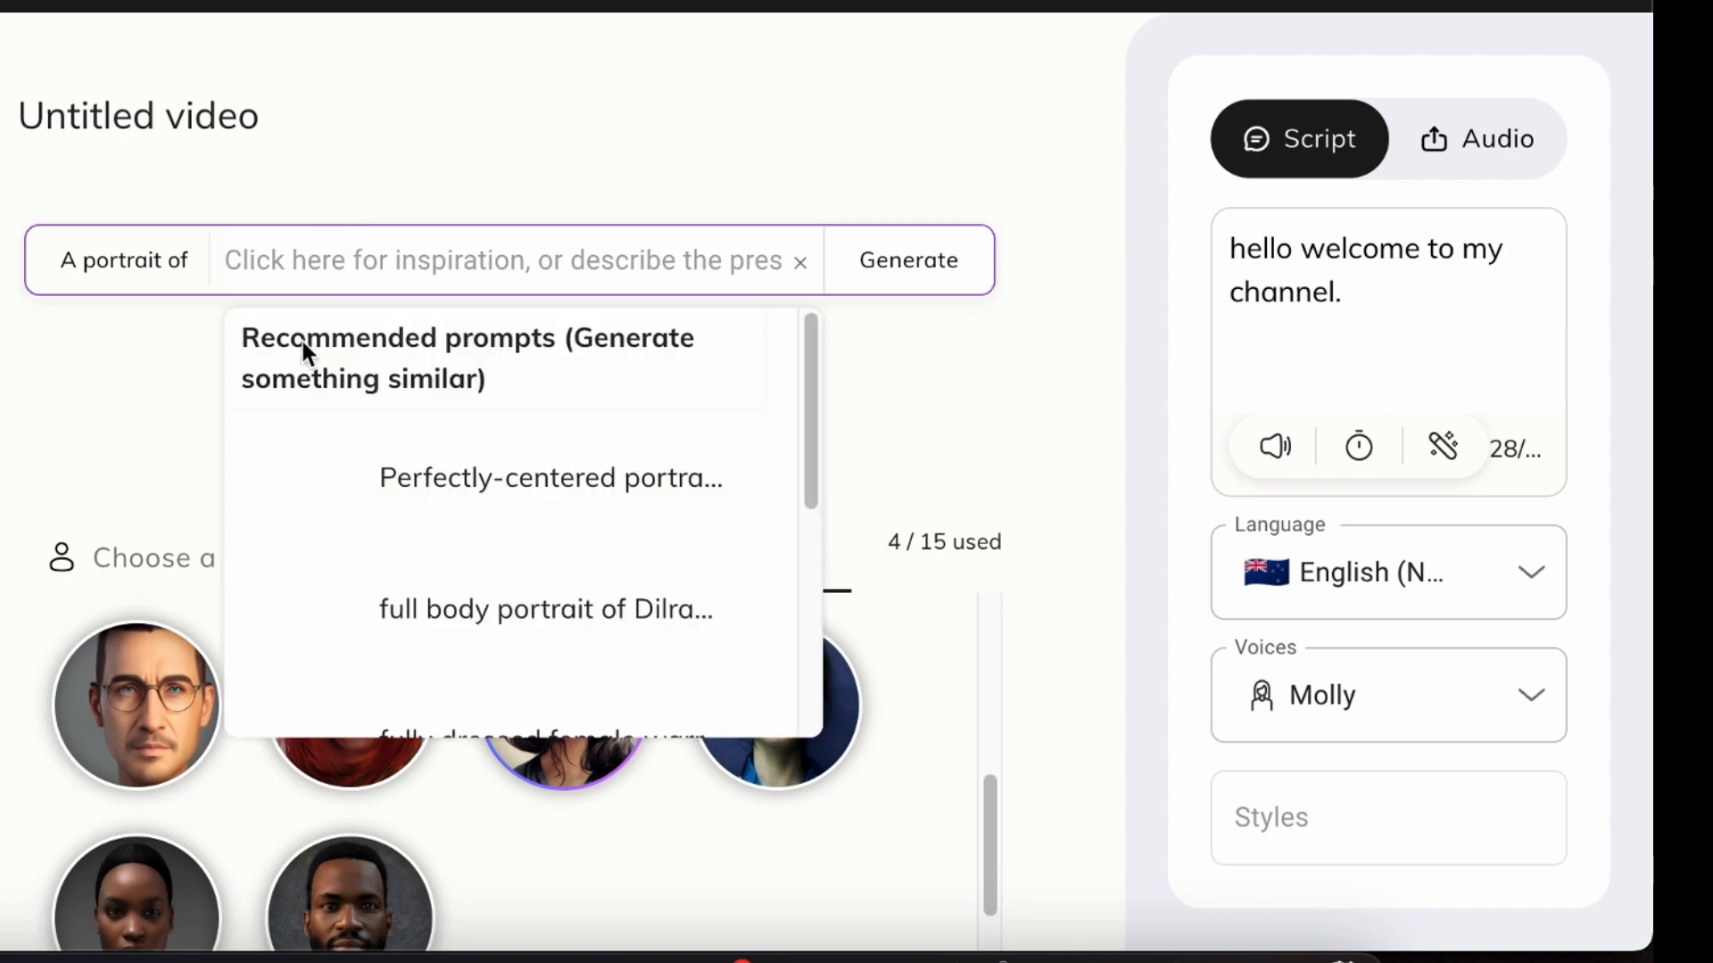
left_click(477, 595)
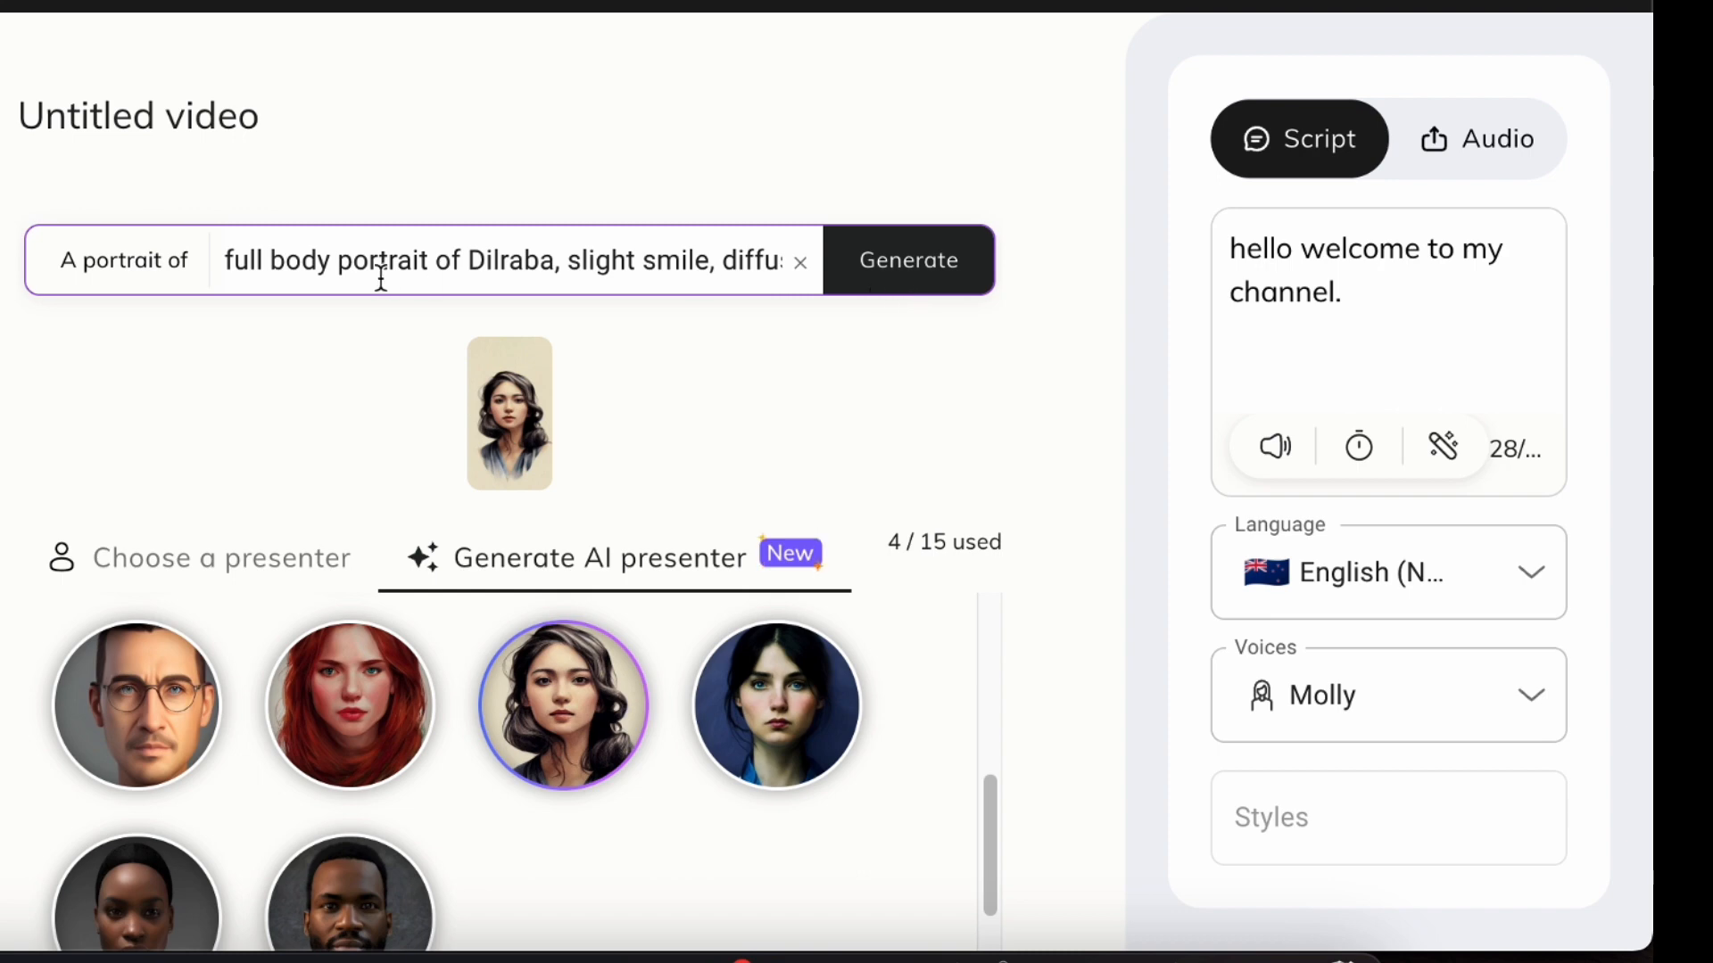
Step: Generate portraits with another first name as the prompt's subject, and add the first resulting portrait to the presenter gallery
left_click_drag(550, 265, 467, 265)
type("jenny")
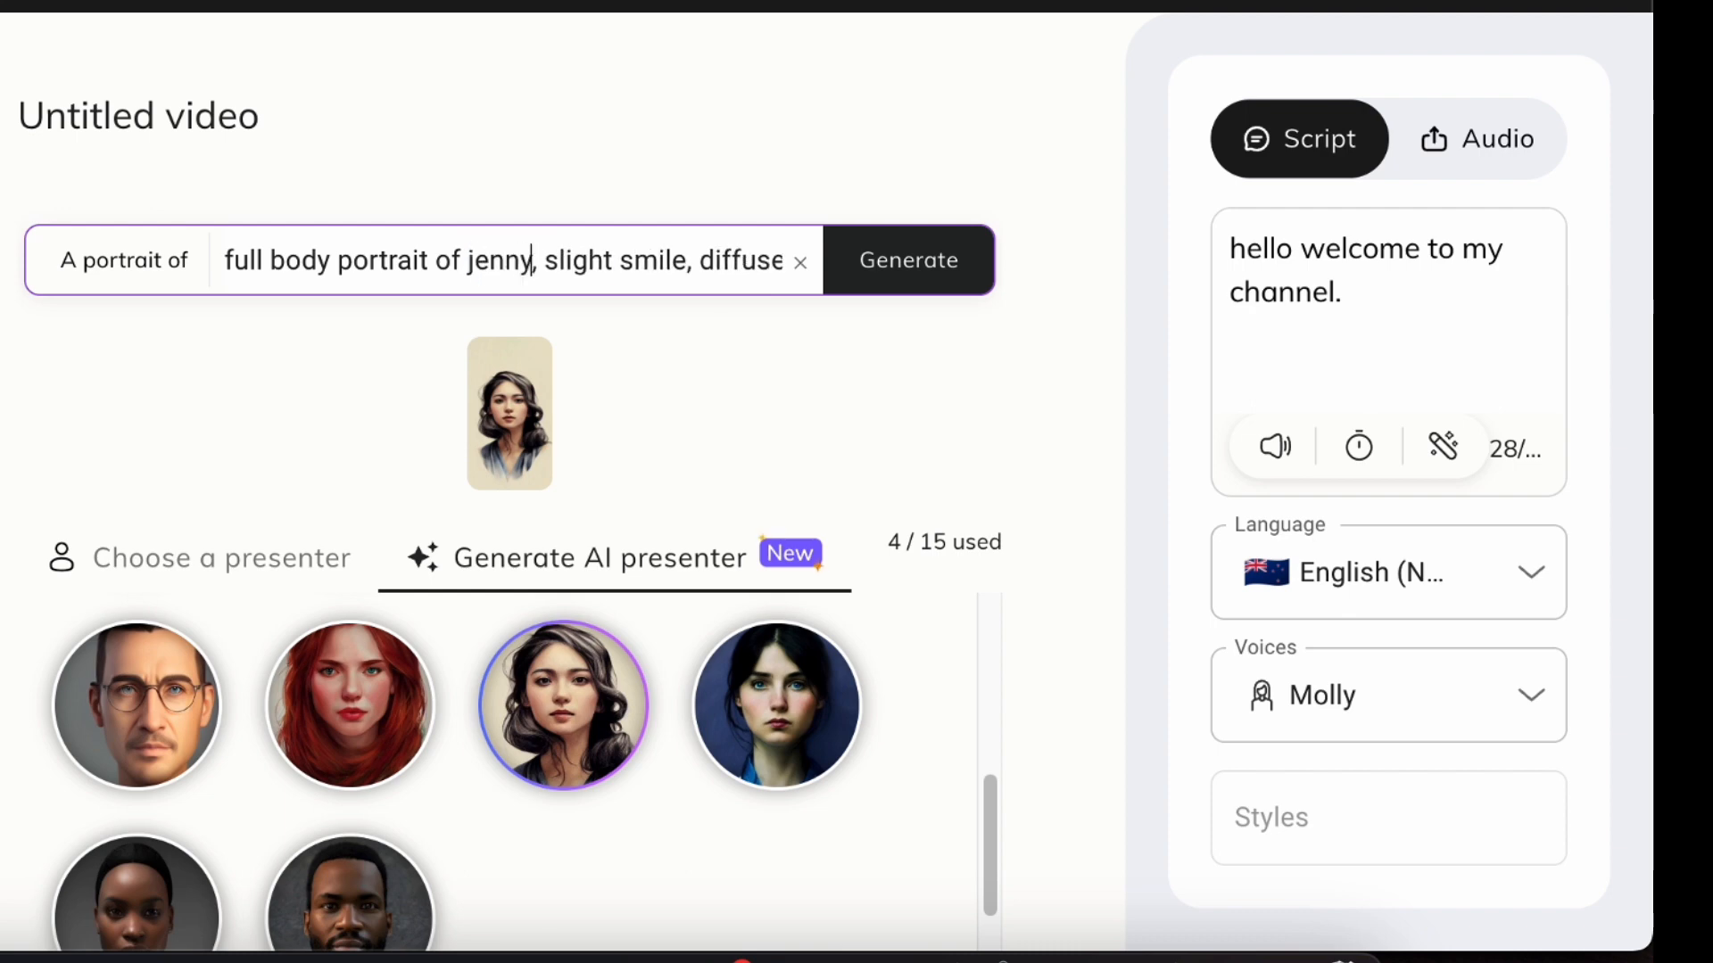
left_click(892, 269)
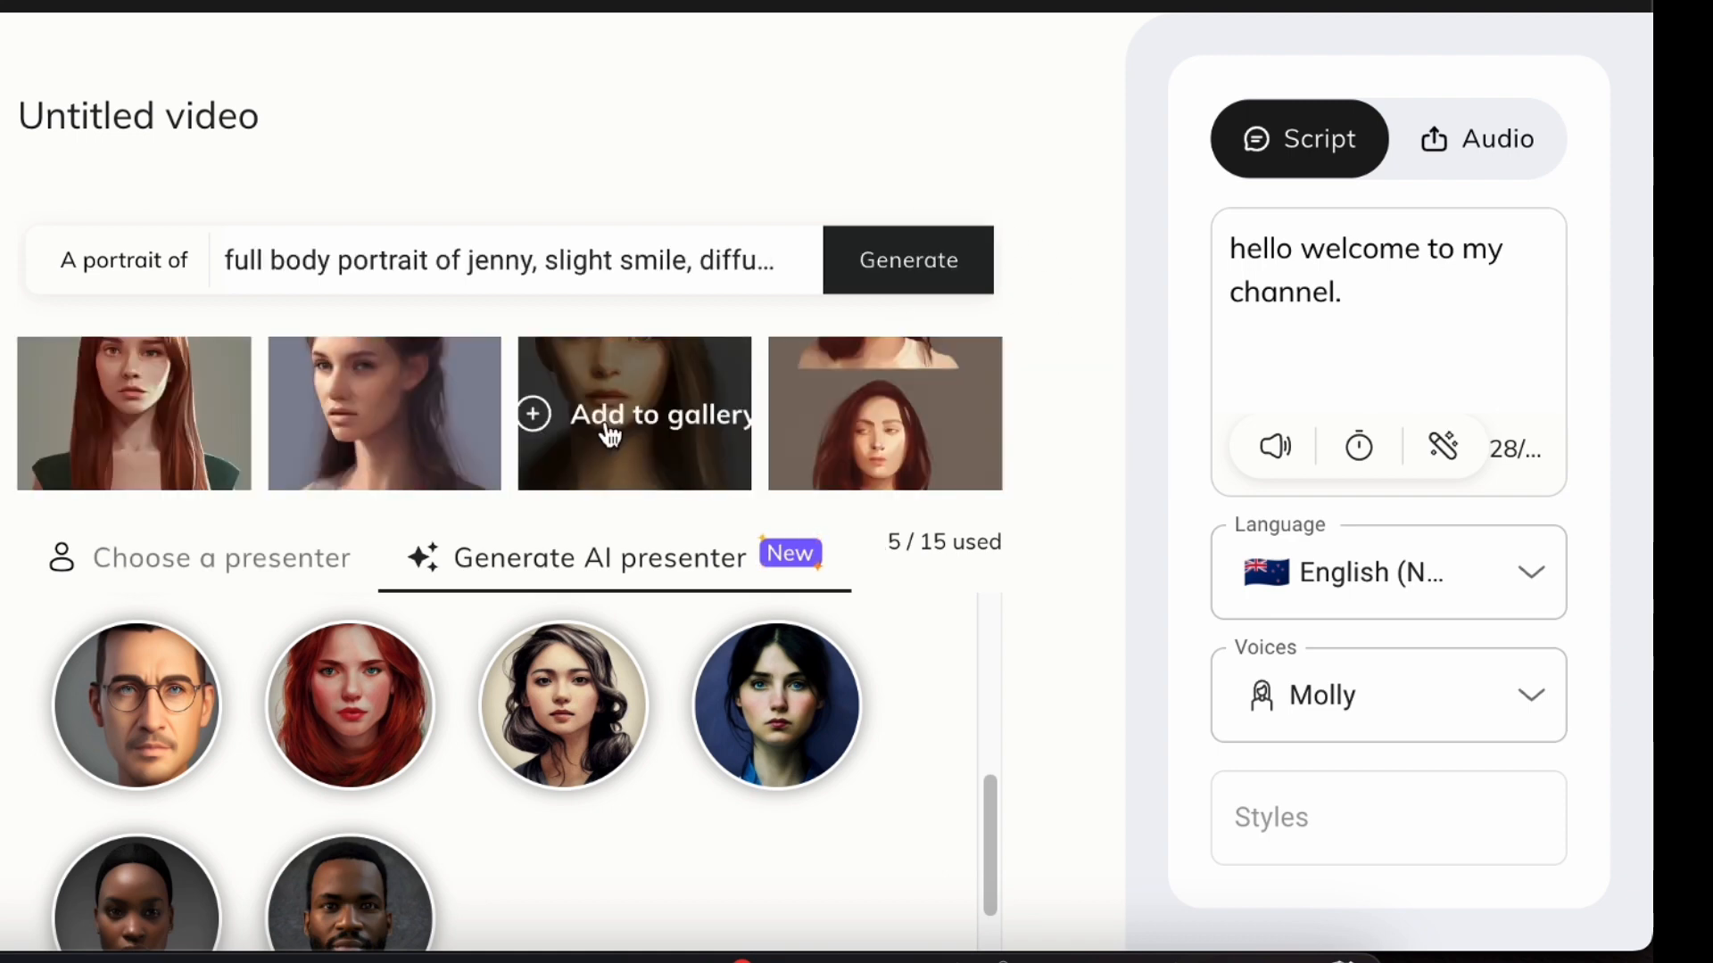
left_click(159, 440)
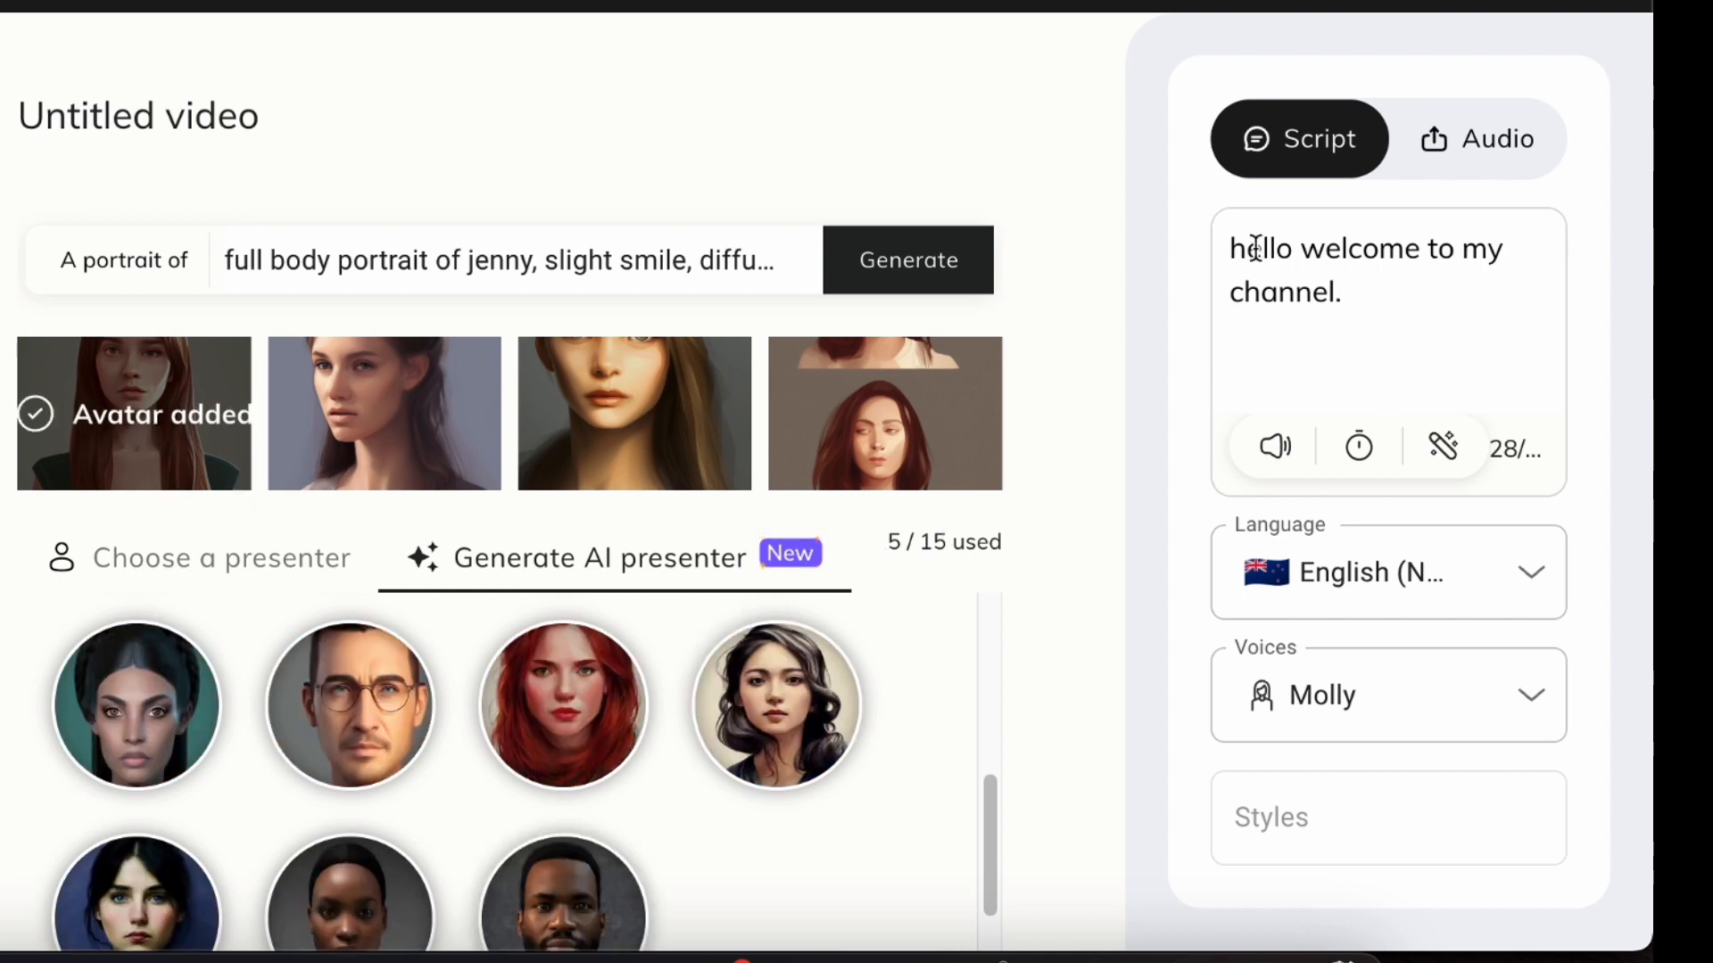
Step: Append "SUBSCRIBE NOW" to the script and reselect the voice Molly and the language English (New Zealand)
left_click(1384, 298)
type("SUBS")
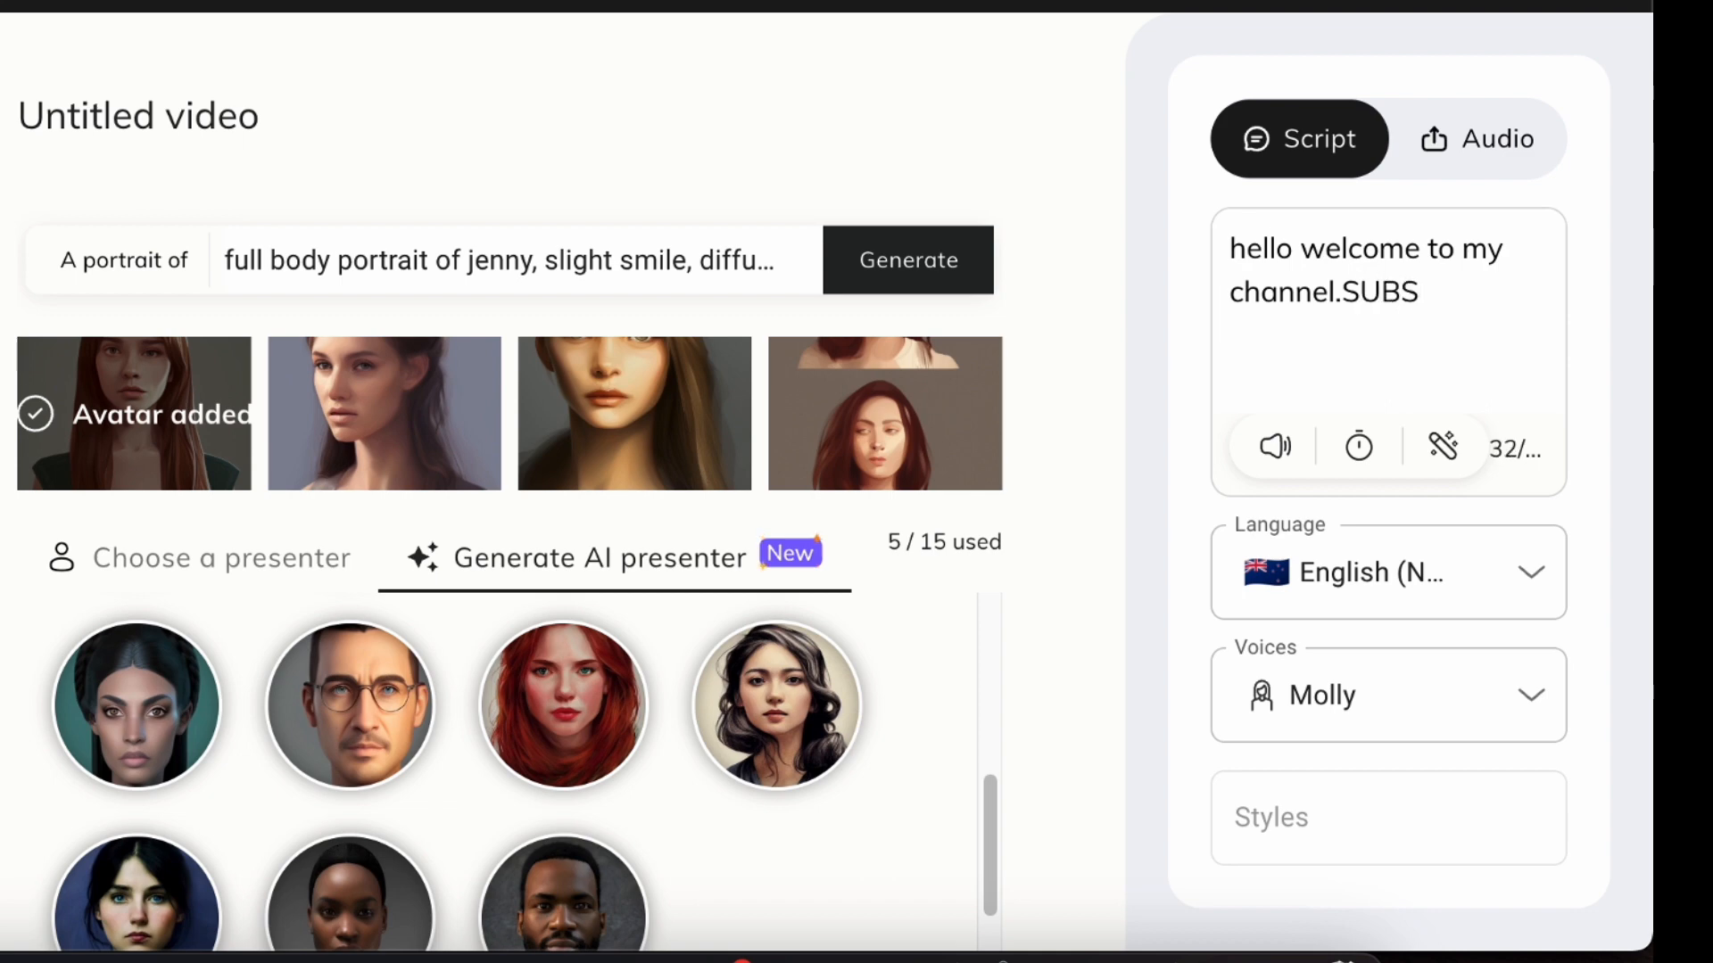
left_click(1365, 711)
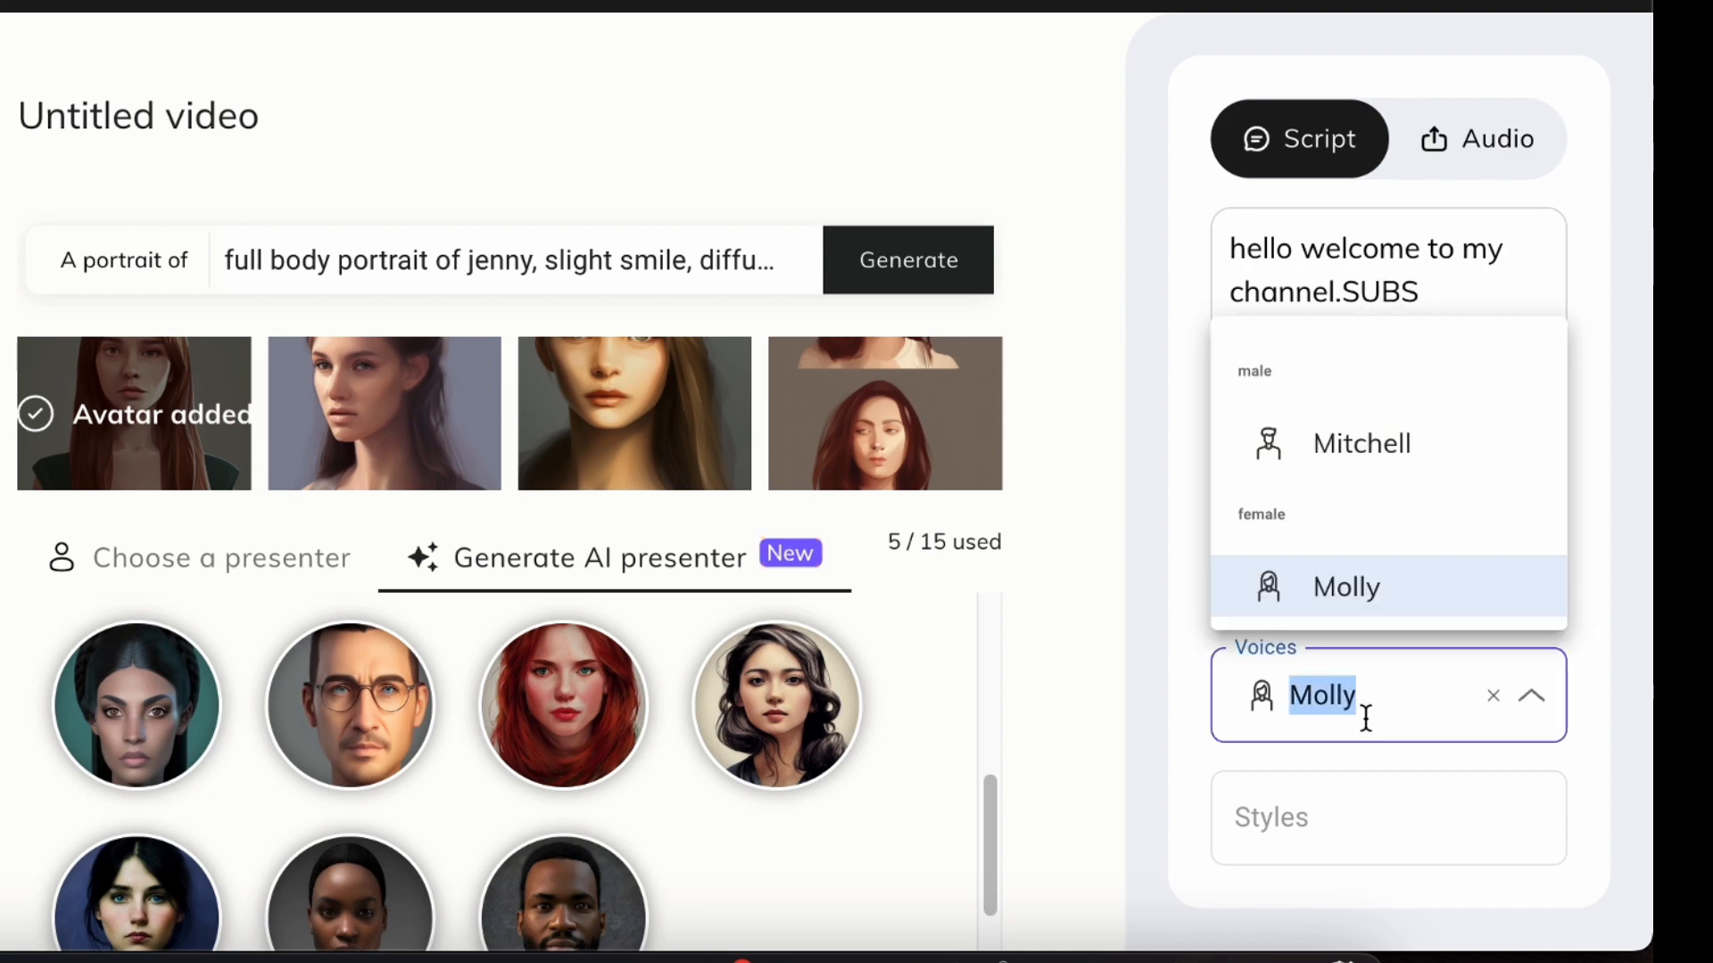
left_click(1357, 587)
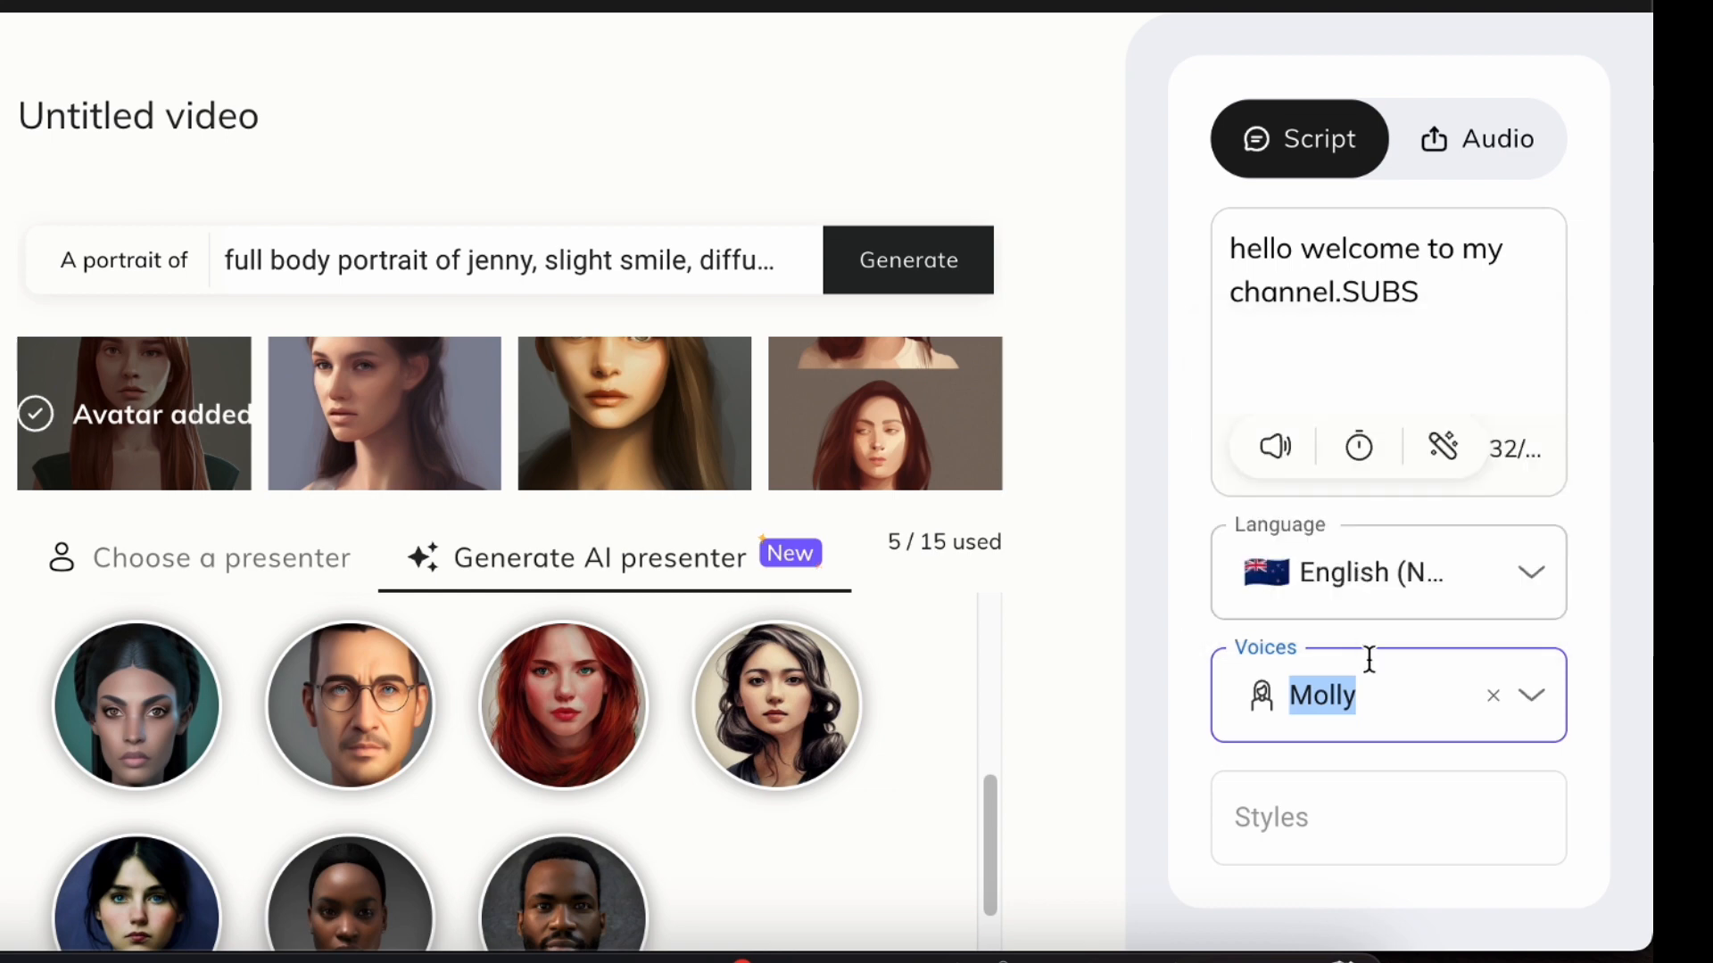
left_click(1378, 580)
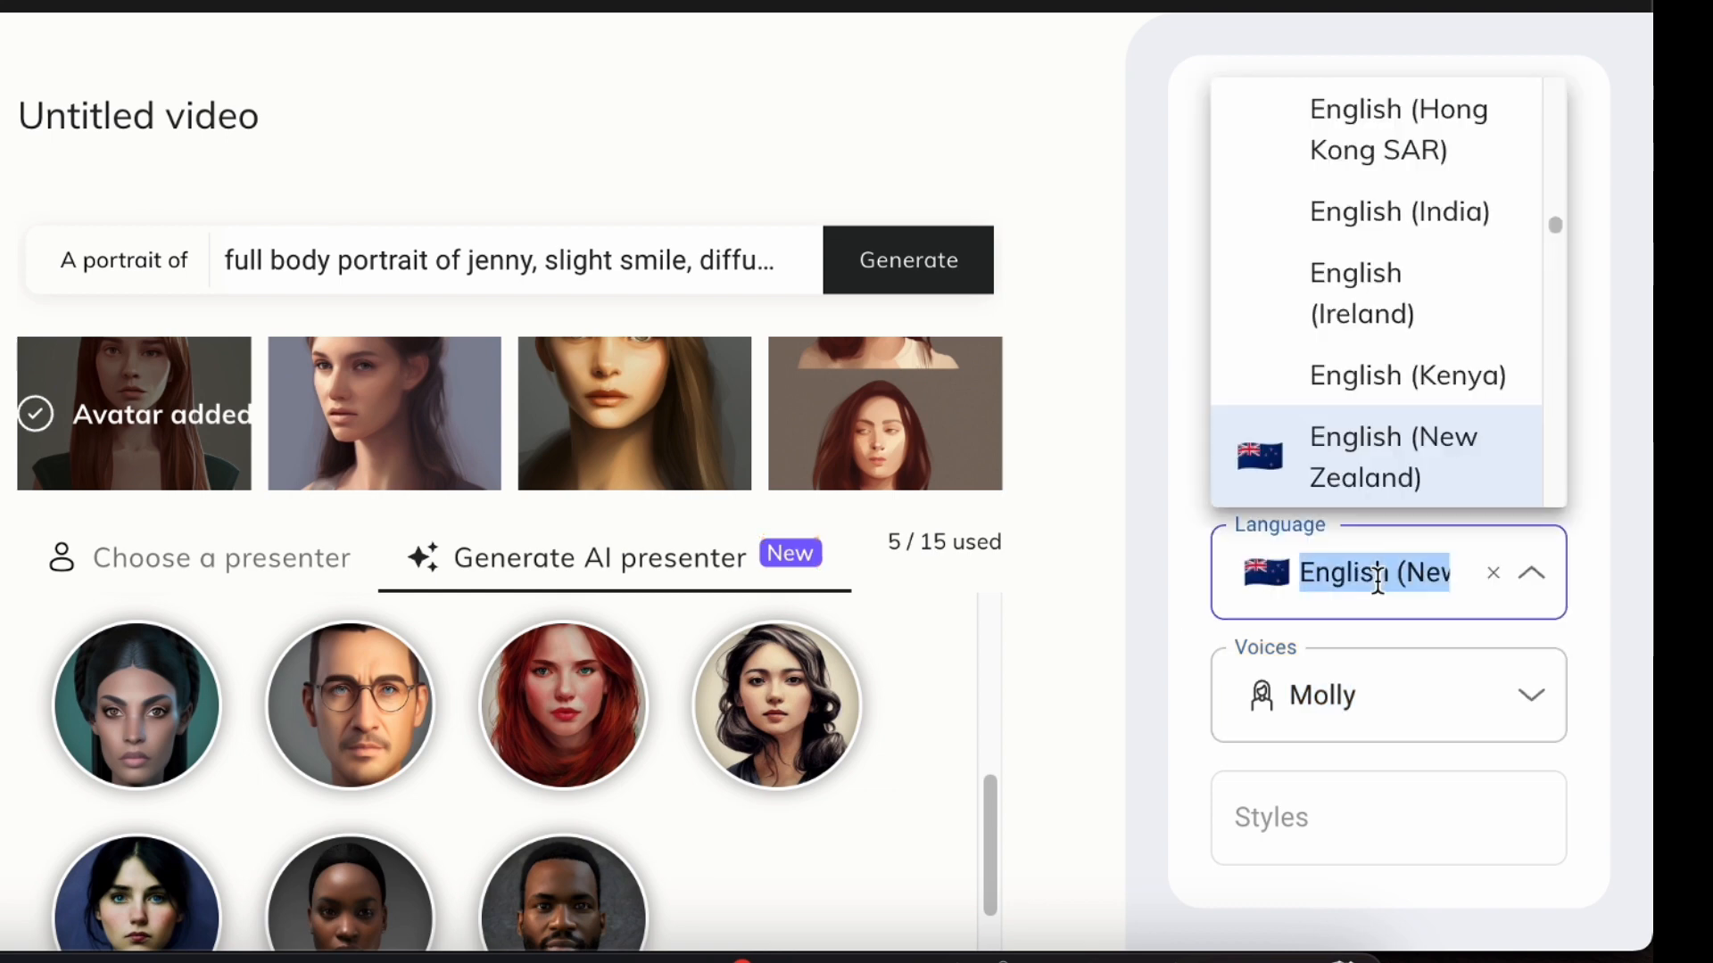
left_click(1379, 449)
left_click(1418, 306)
type("CRIBE NOW")
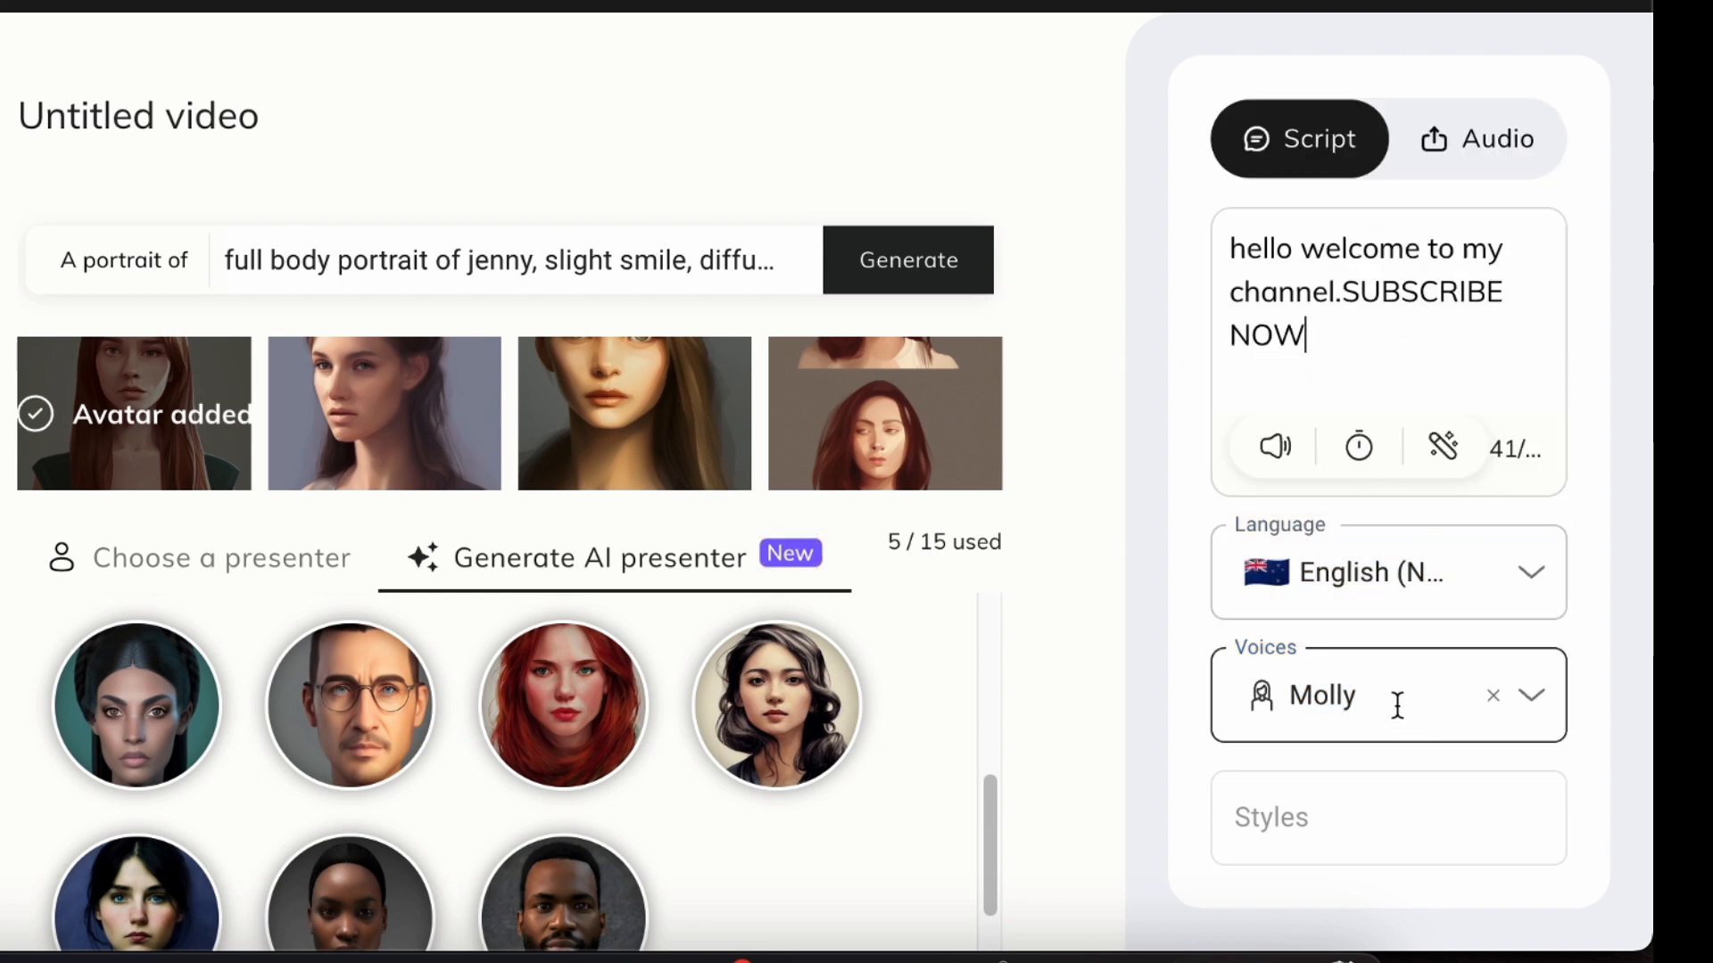
Step: Listen to the script's speech preview and look over the language choices and the own-voice audio upload option, ending back on the script
left_click(1280, 446)
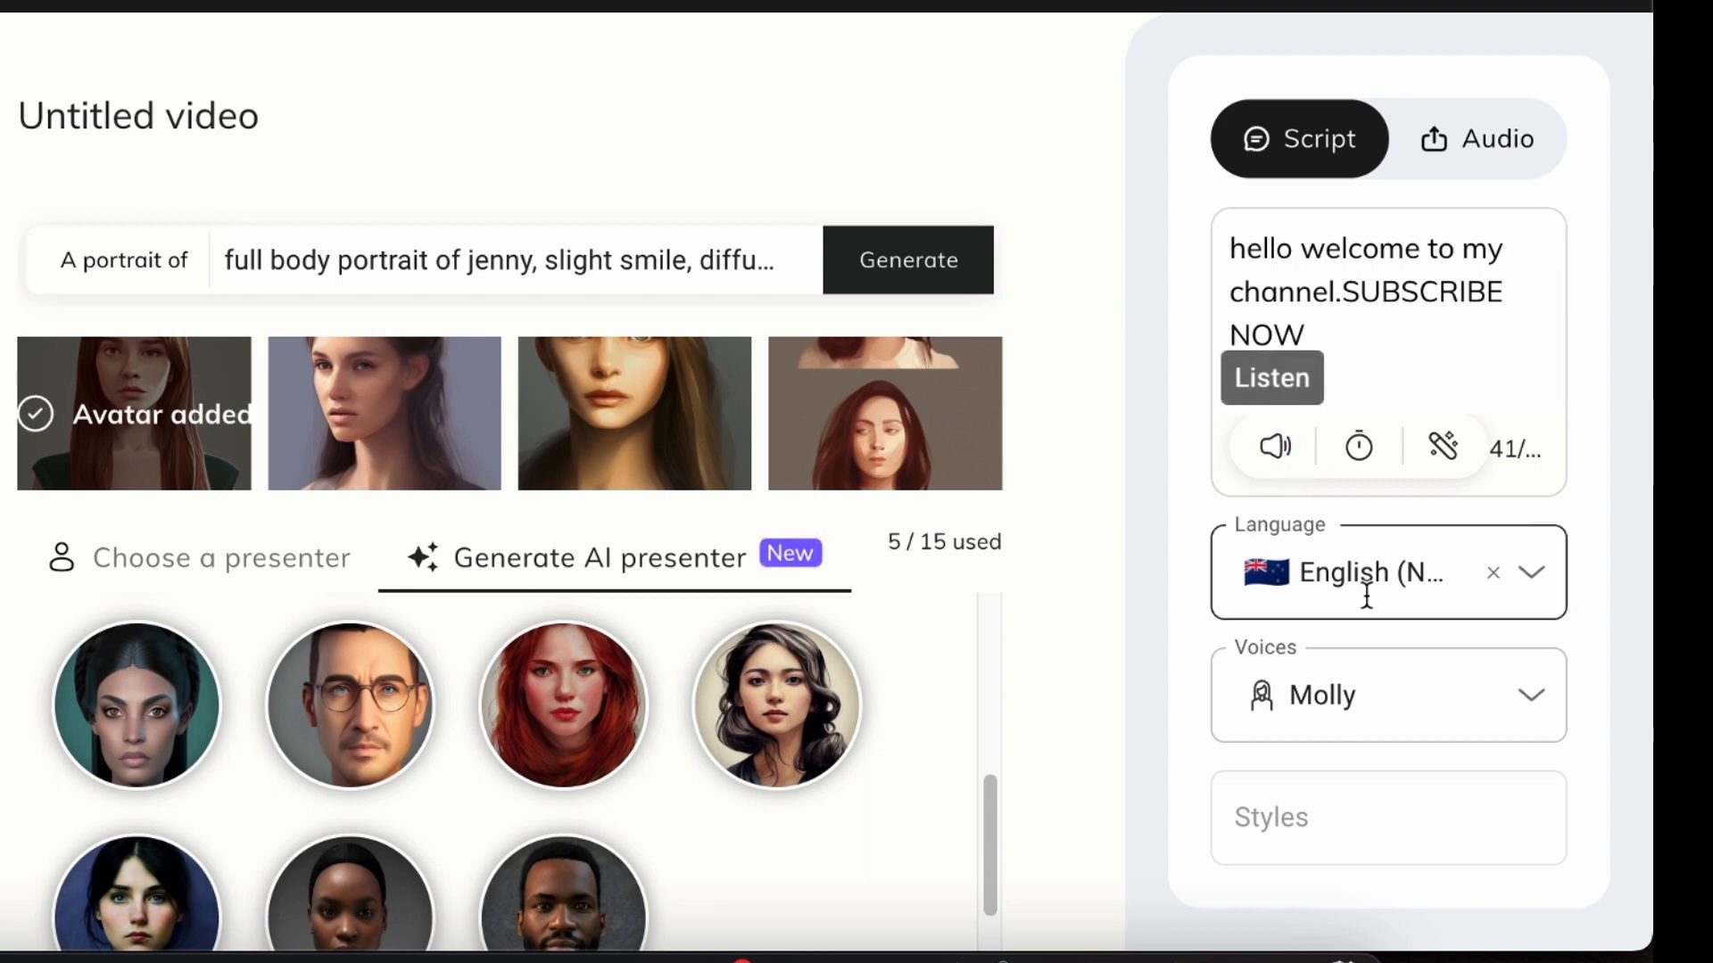
left_click(1413, 568)
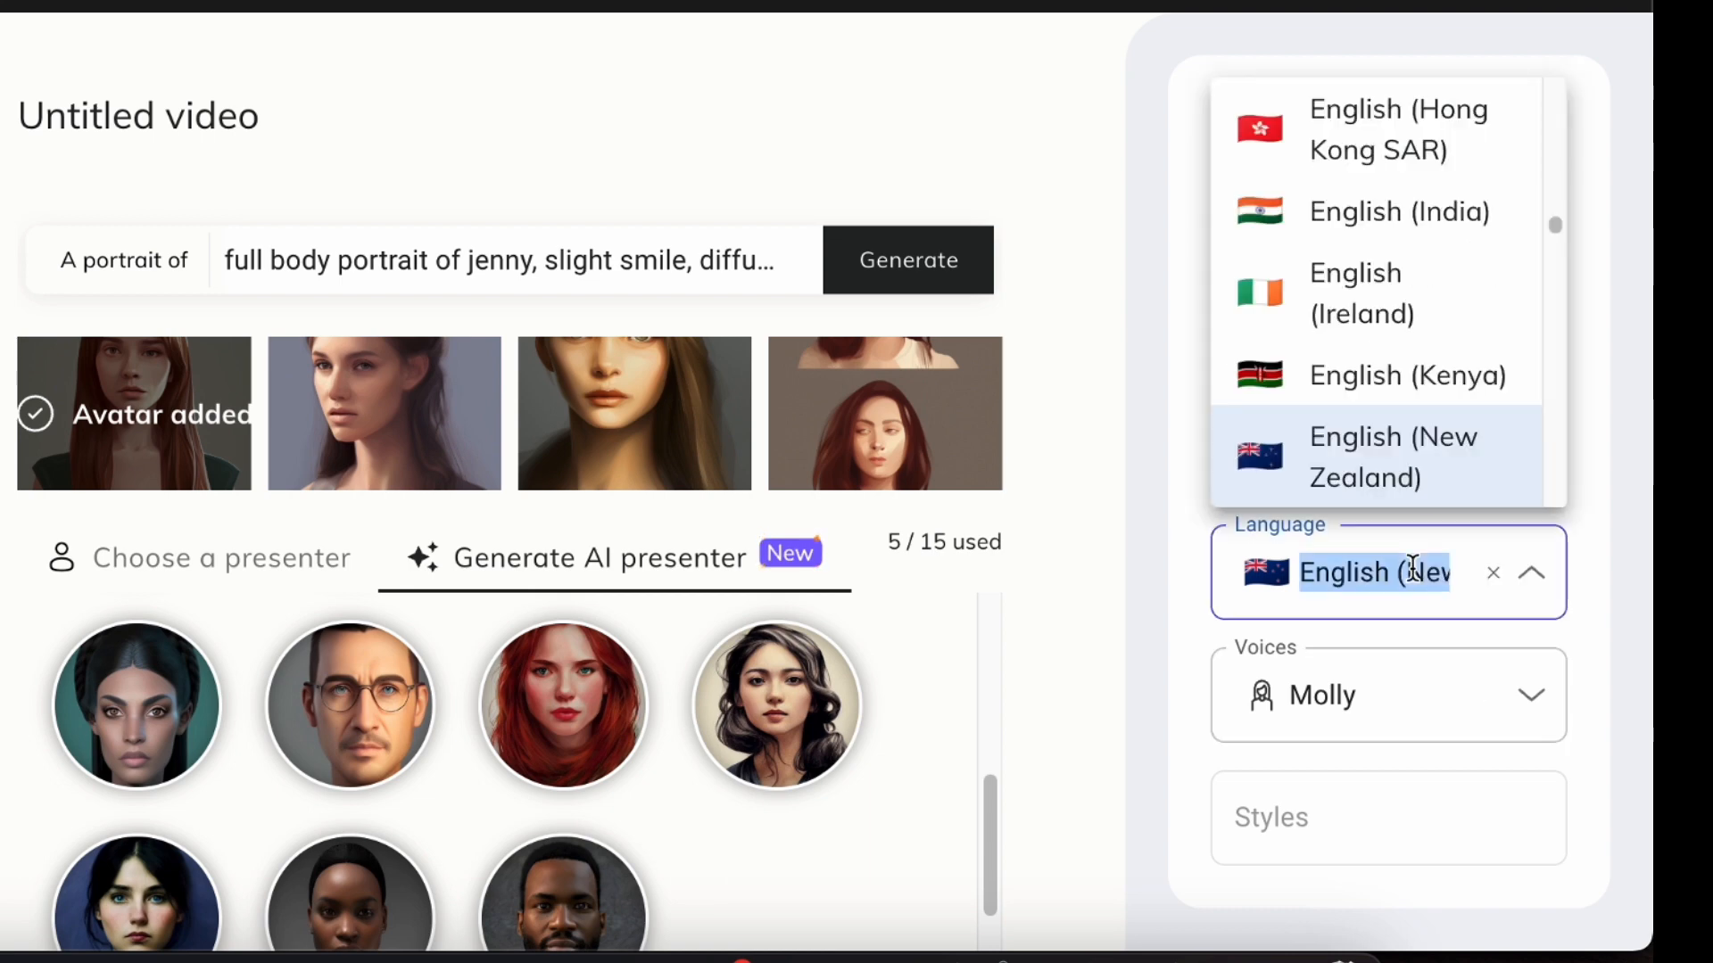
left_click(1156, 688)
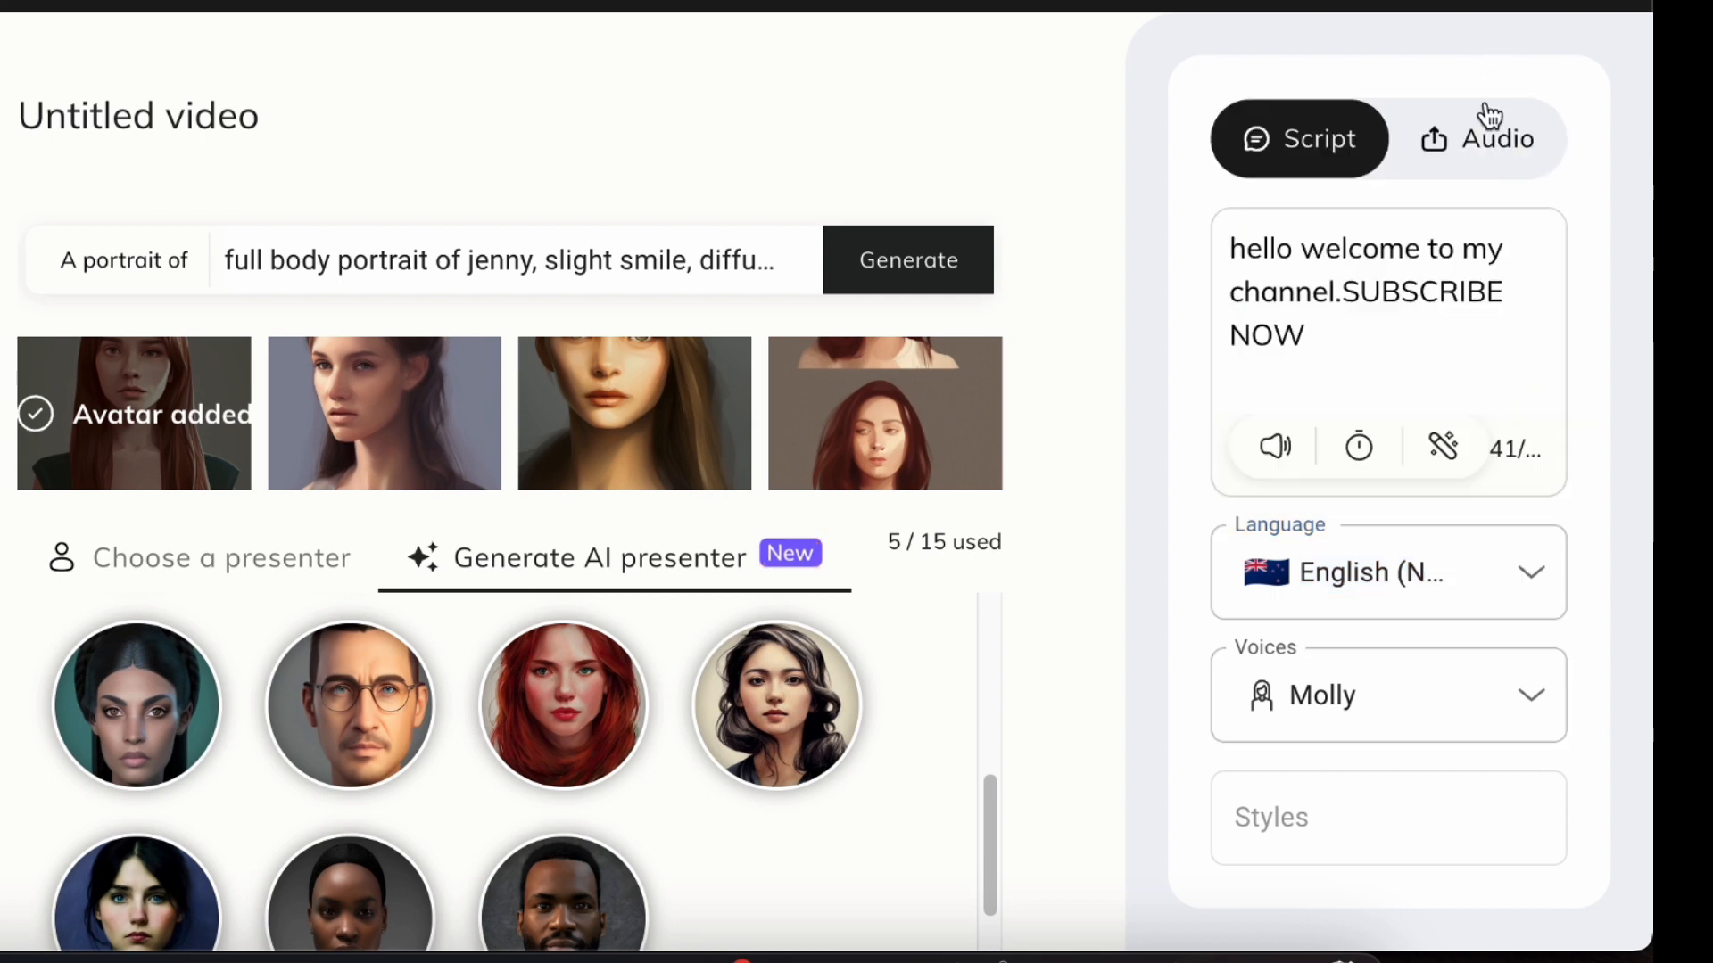
left_click(1470, 142)
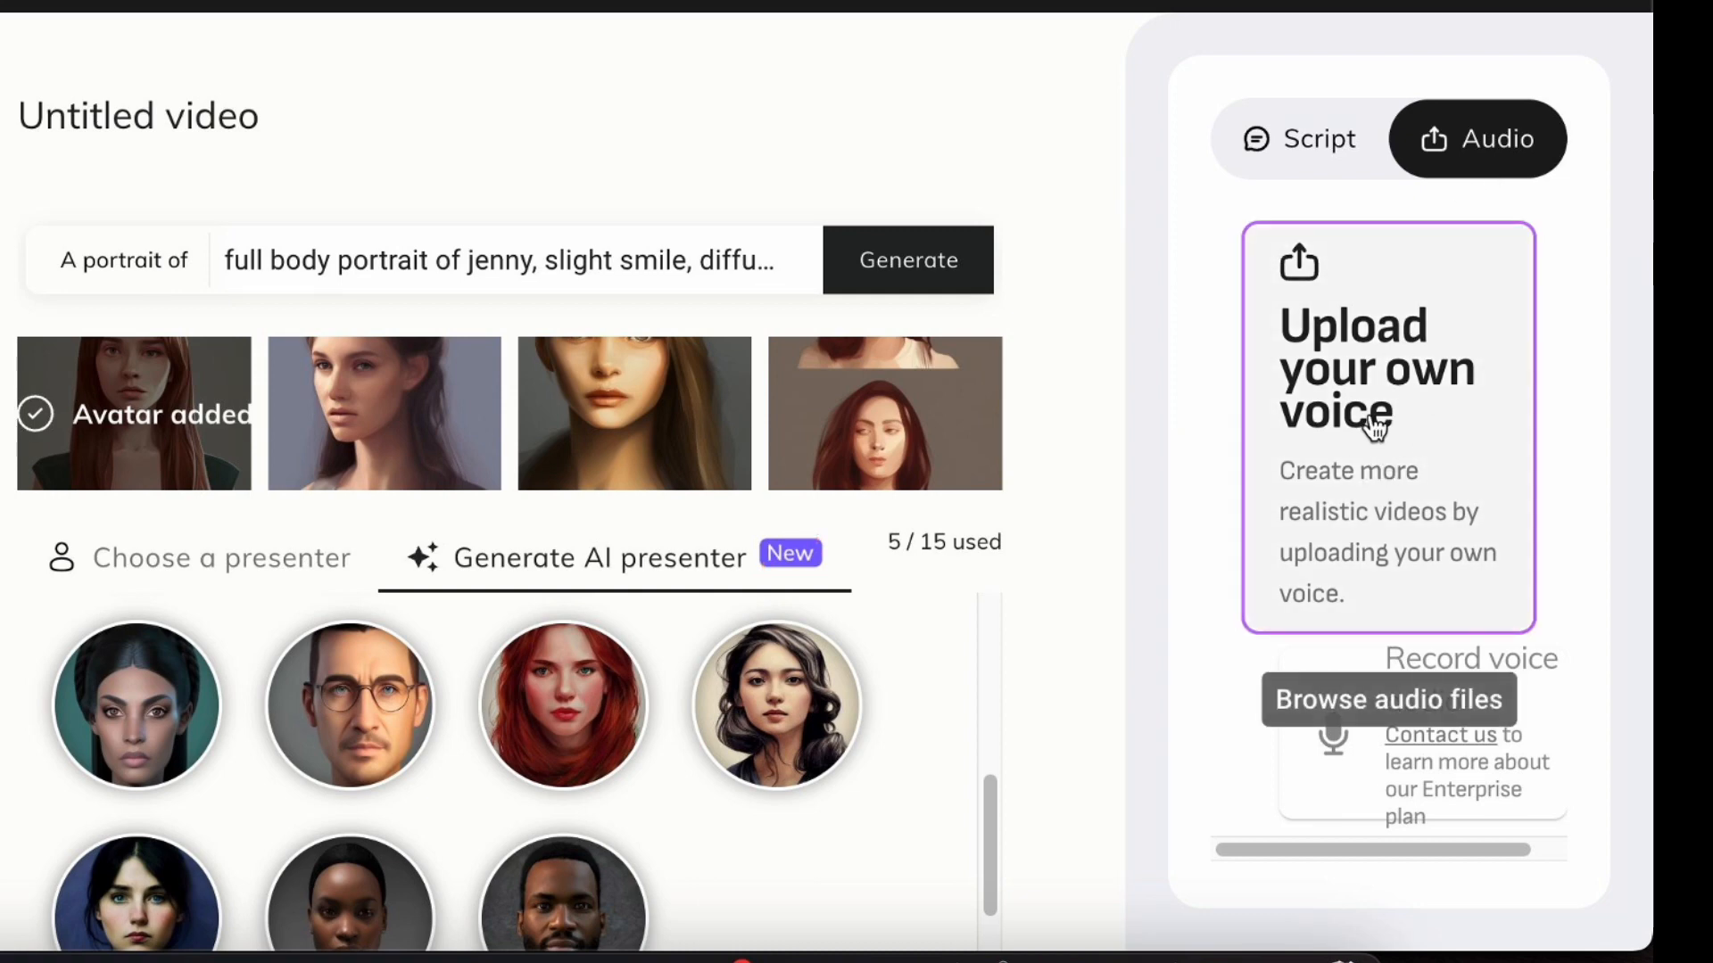
left_click(1309, 152)
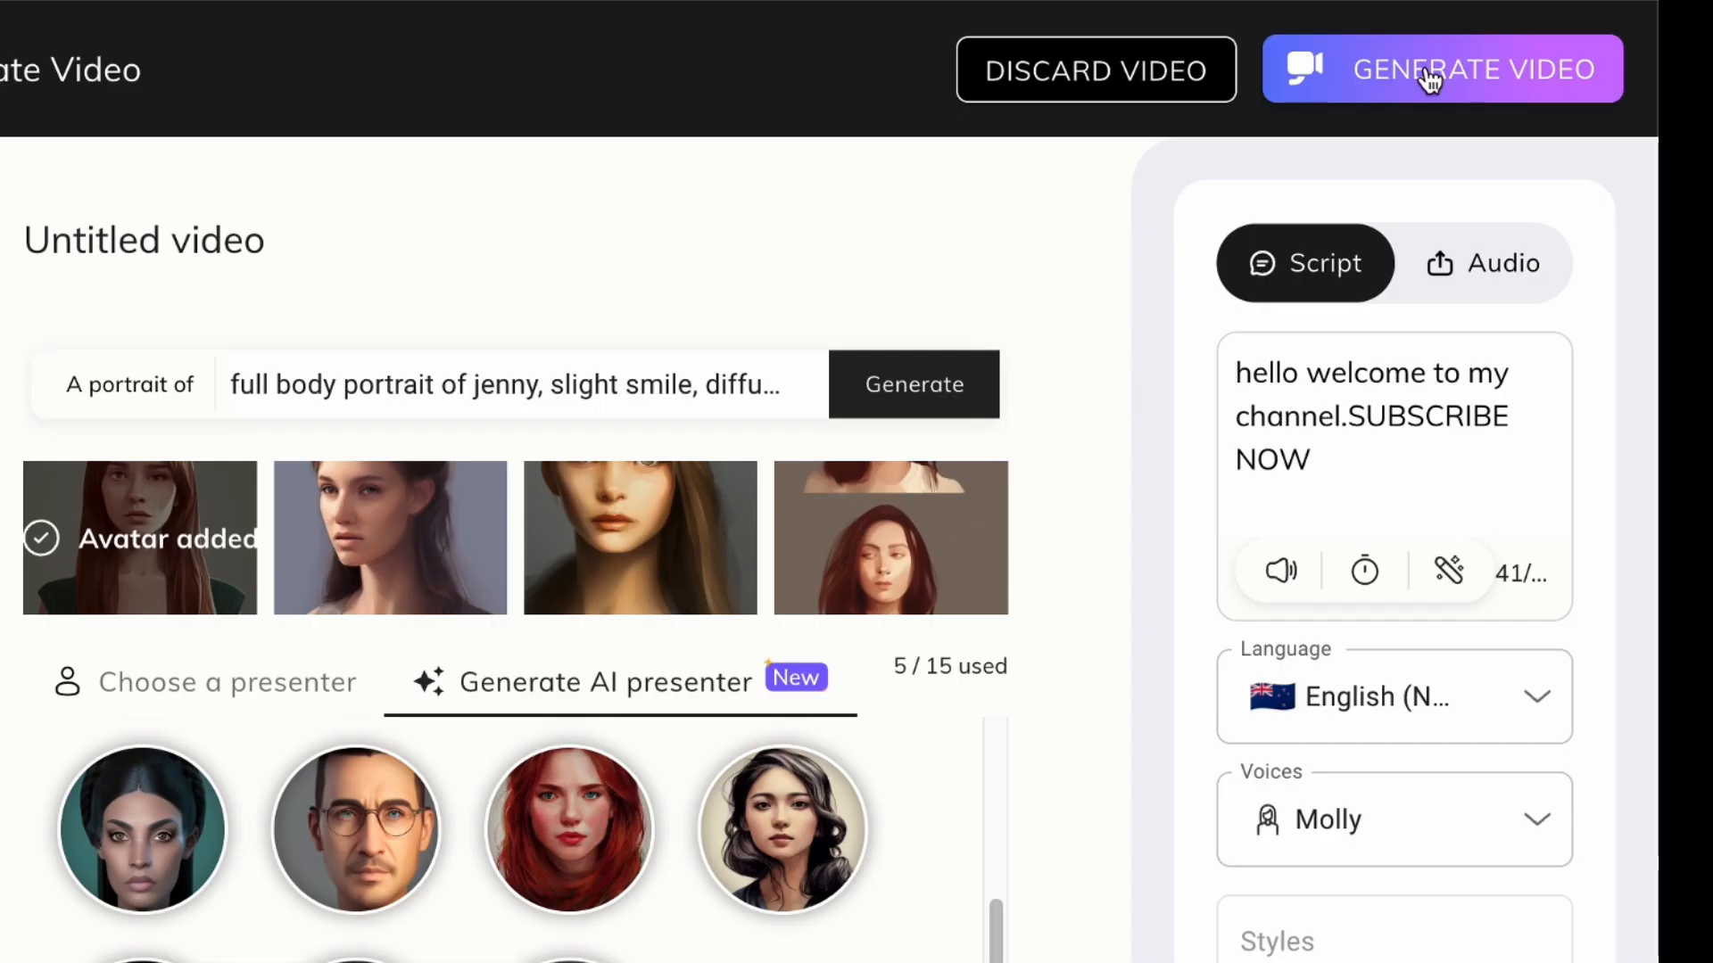
Step: Generate the video with the red-haired presenter and confirm the use of 1 credit
left_click(1476, 78)
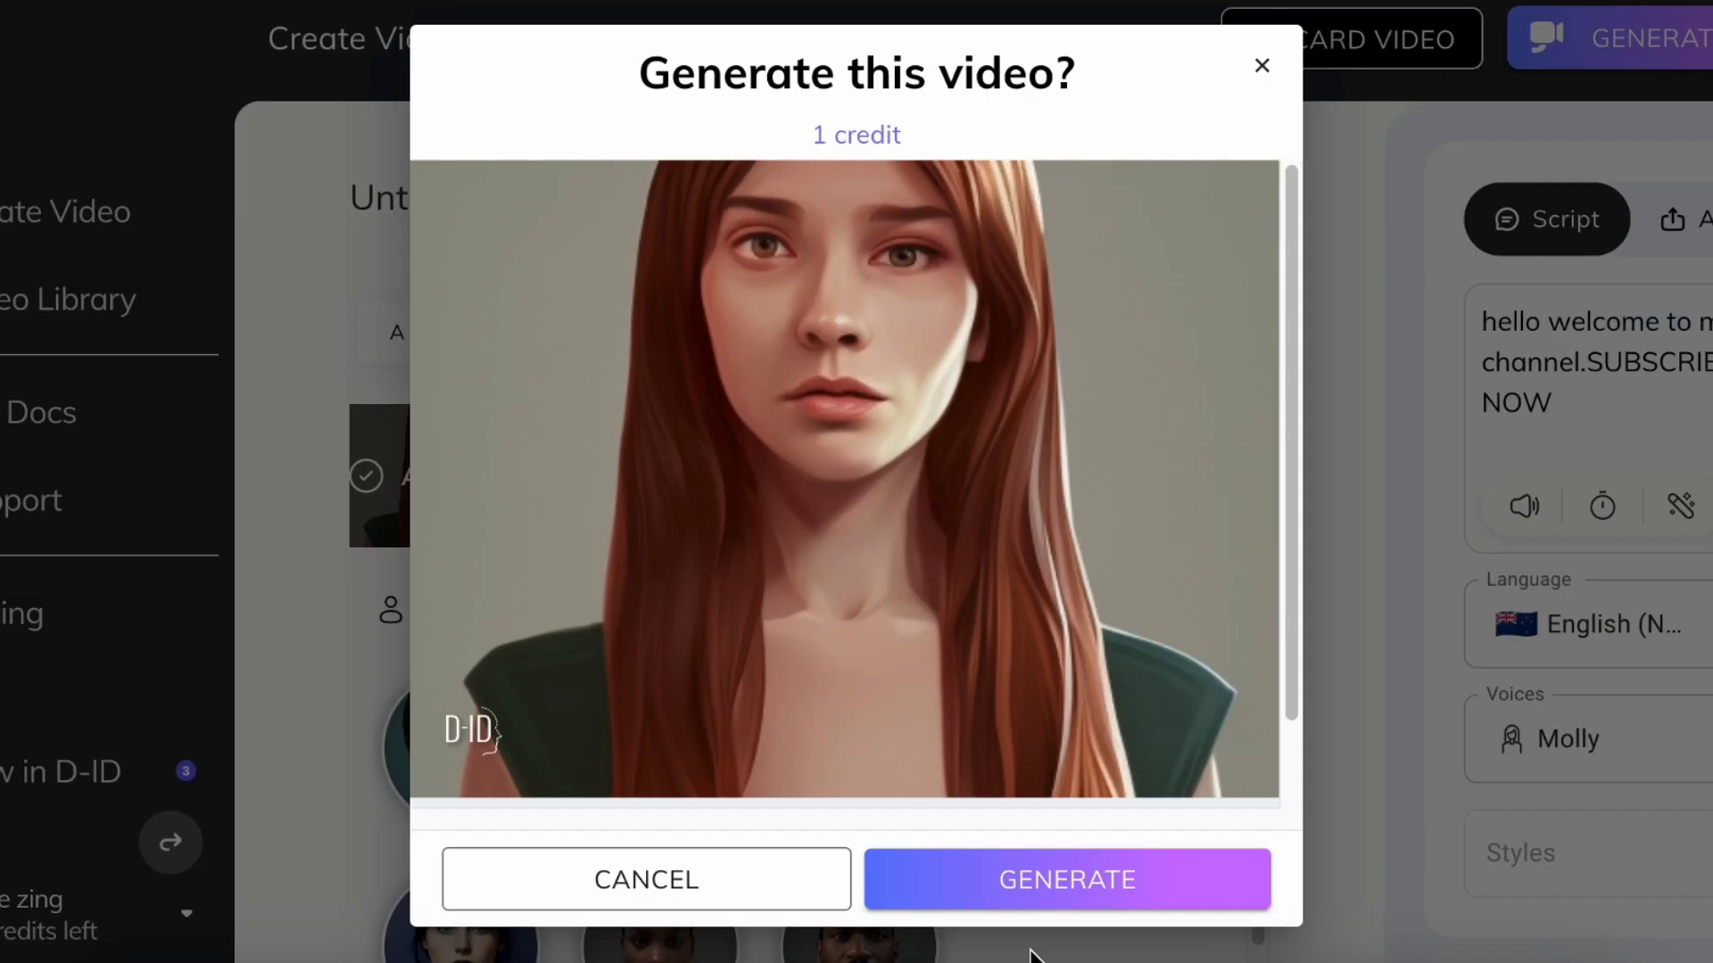
left_click(1063, 875)
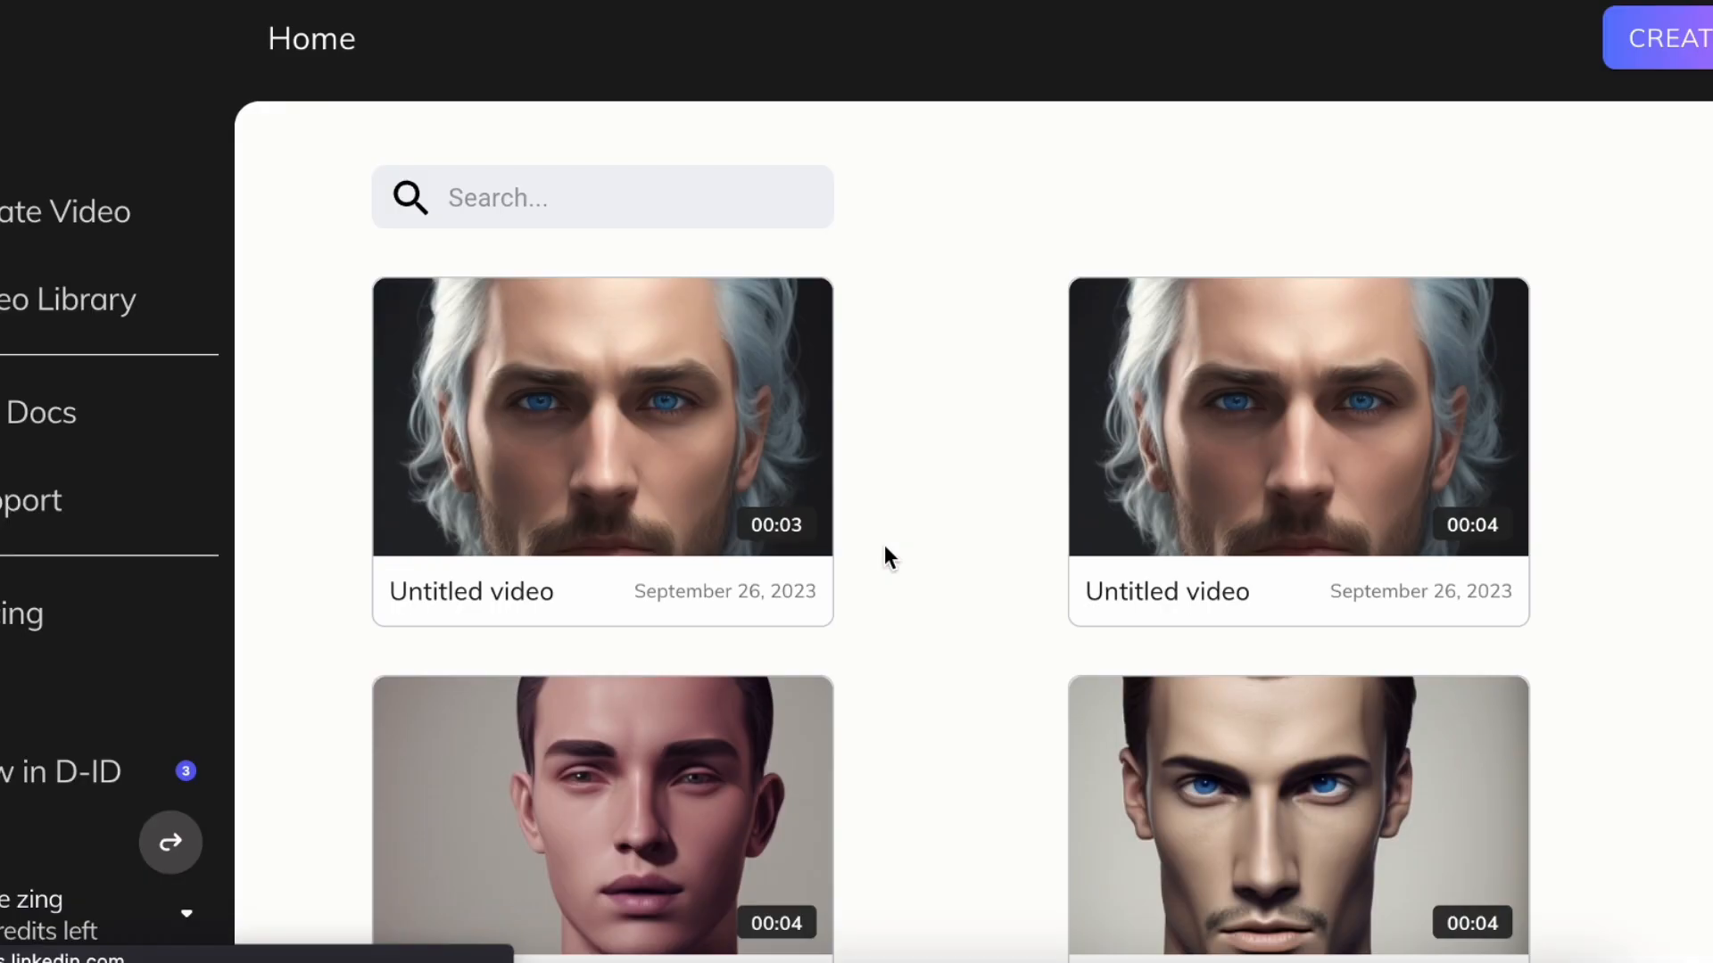